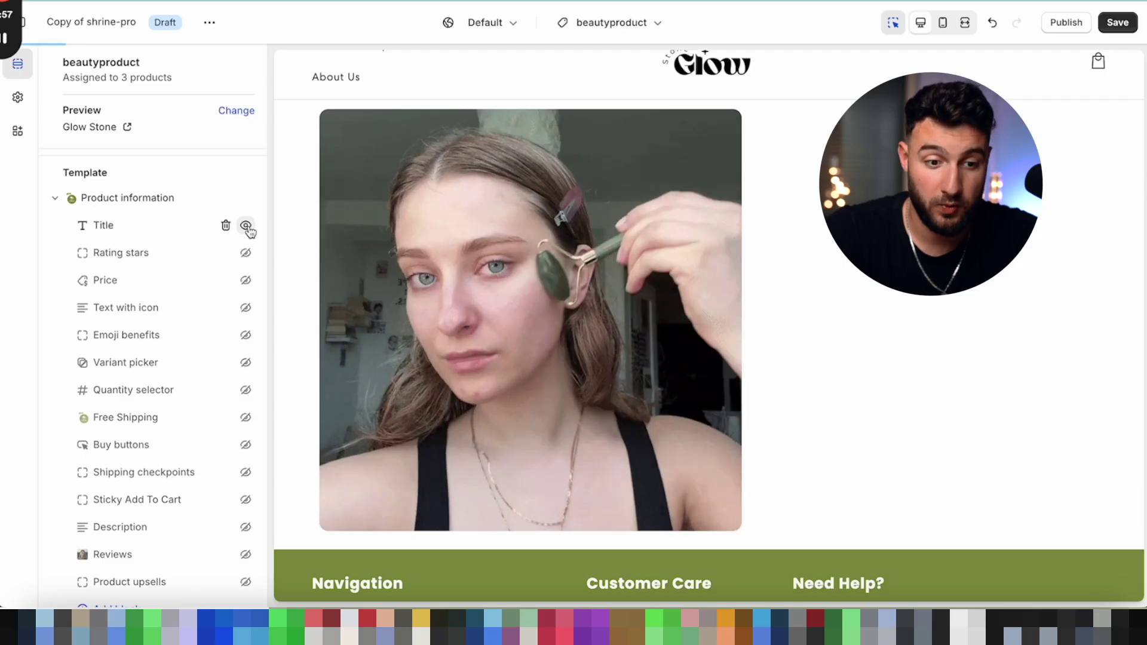
Unhide the Title block on the Glow Stone product template.
click(246, 226)
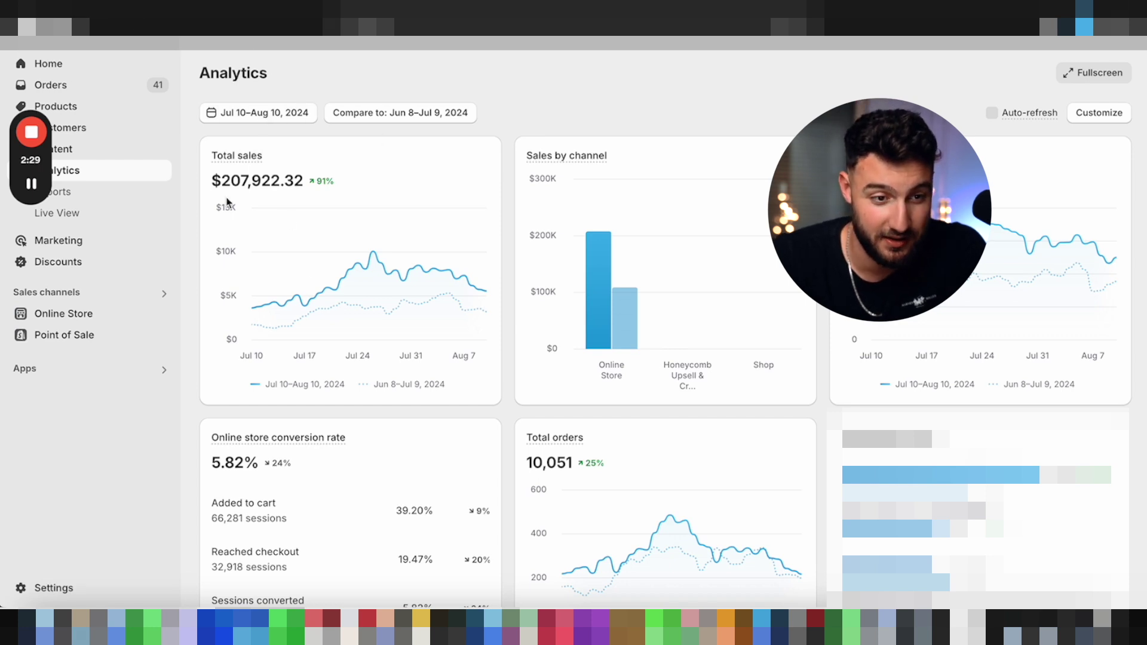
Refresh the Analytics dashboard and scroll through the Glow Stone product page.
key(F5)
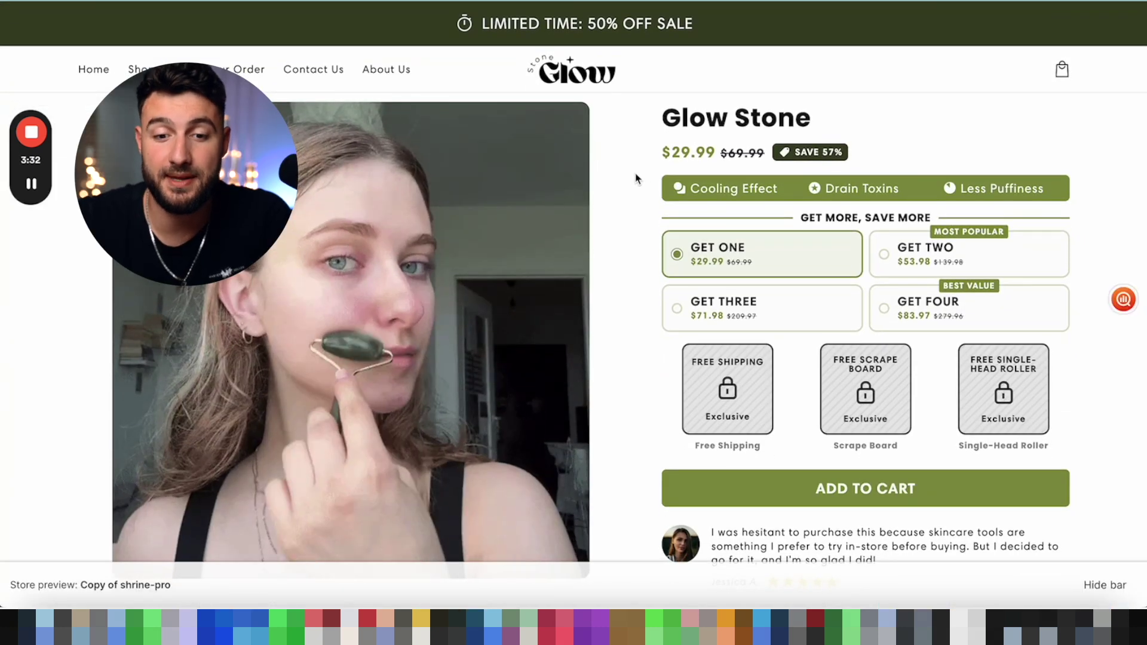
scroll(636, 173, down, 10)
scroll(591, 233, up, 15)
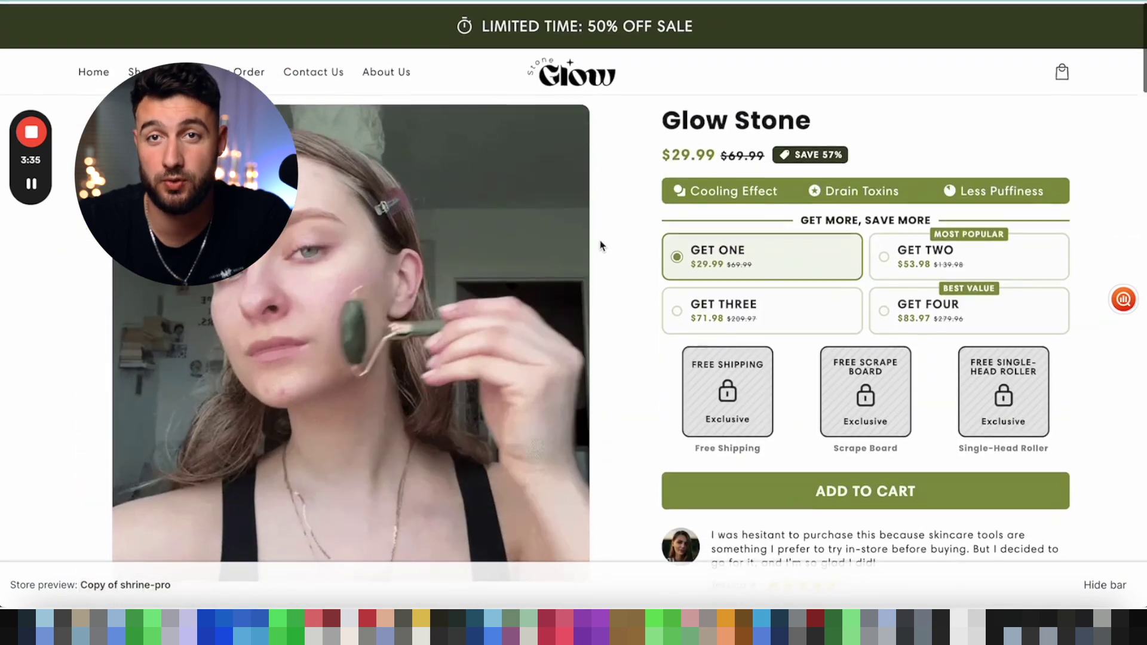
scroll(597, 242, down, 12)
scroll(600, 240, down, 10)
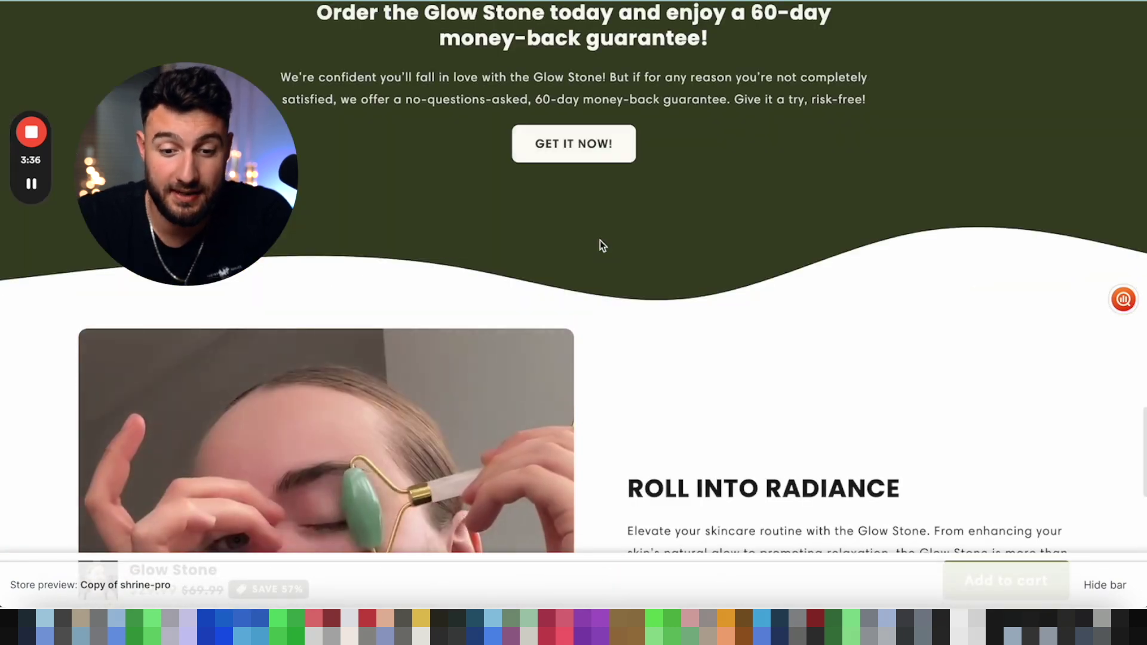
scroll(601, 244, up, 15)
scroll(600, 245, up, 7)
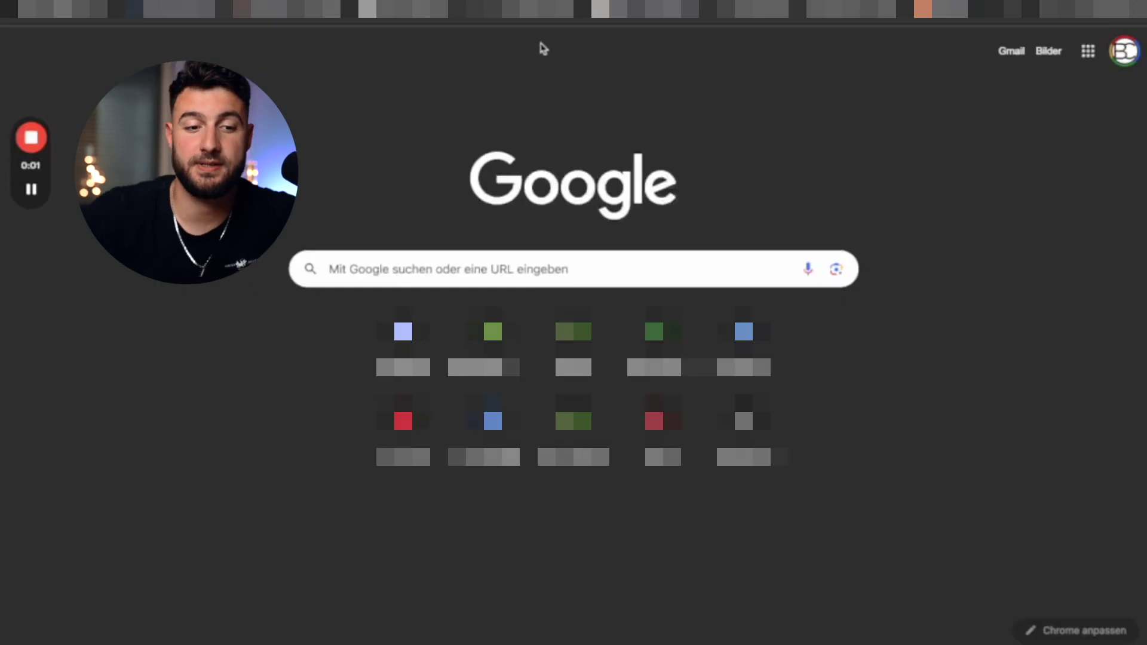
Start a Shopify free trial, skip the questions, keep Germany, and sign up with Google.
click(541, 48)
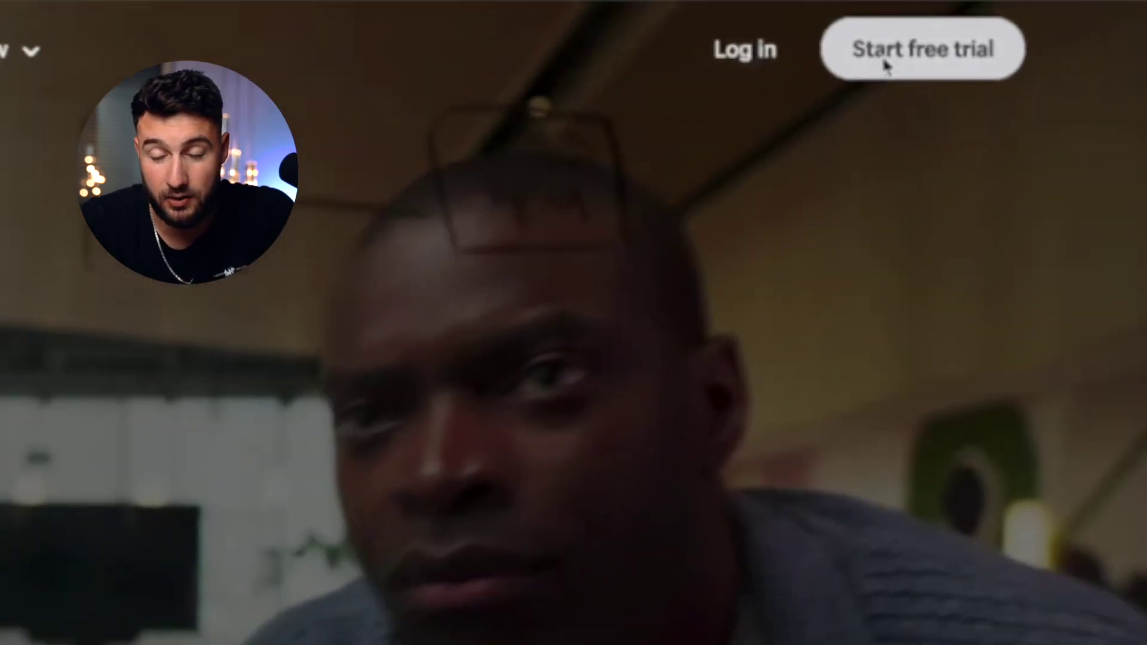
click(953, 43)
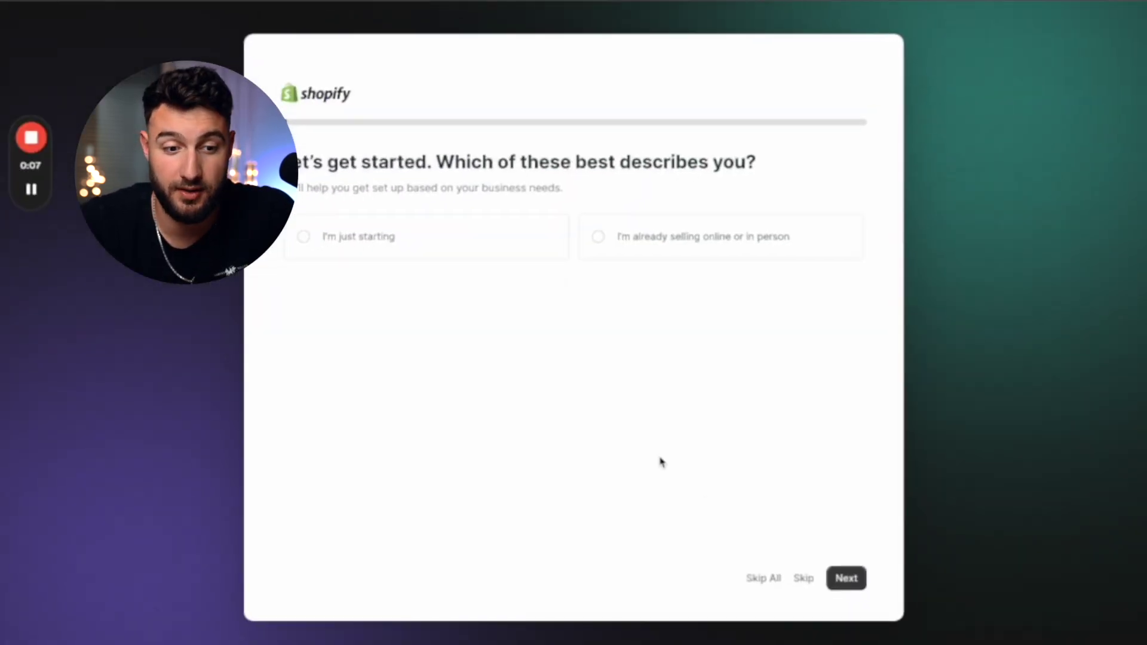
click(760, 579)
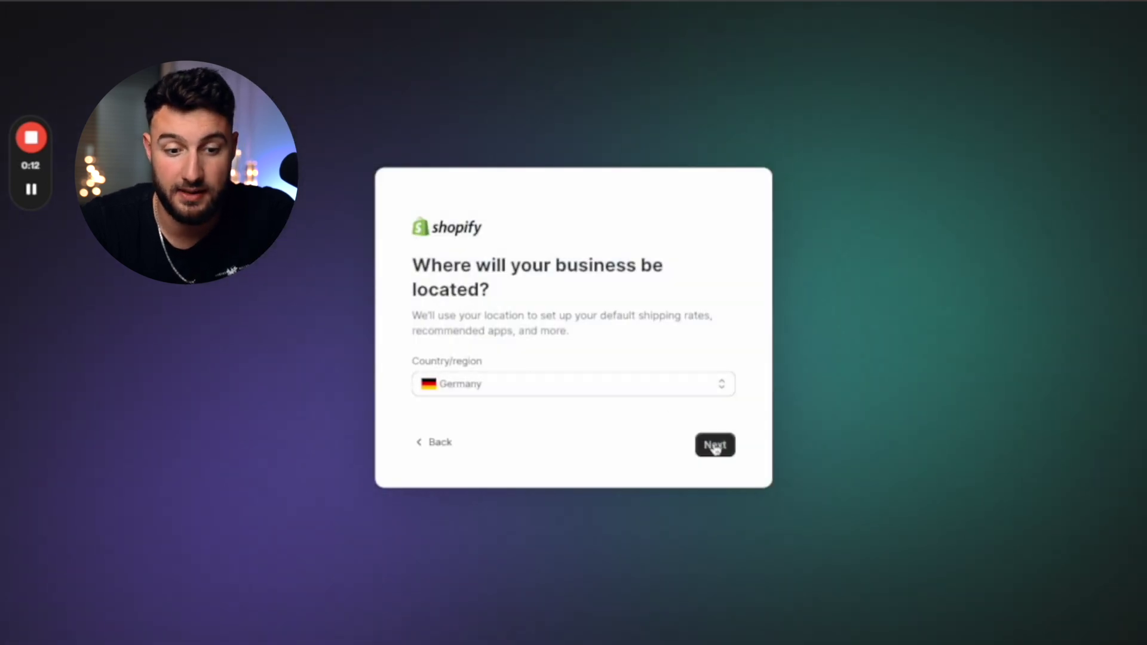
key(Return)
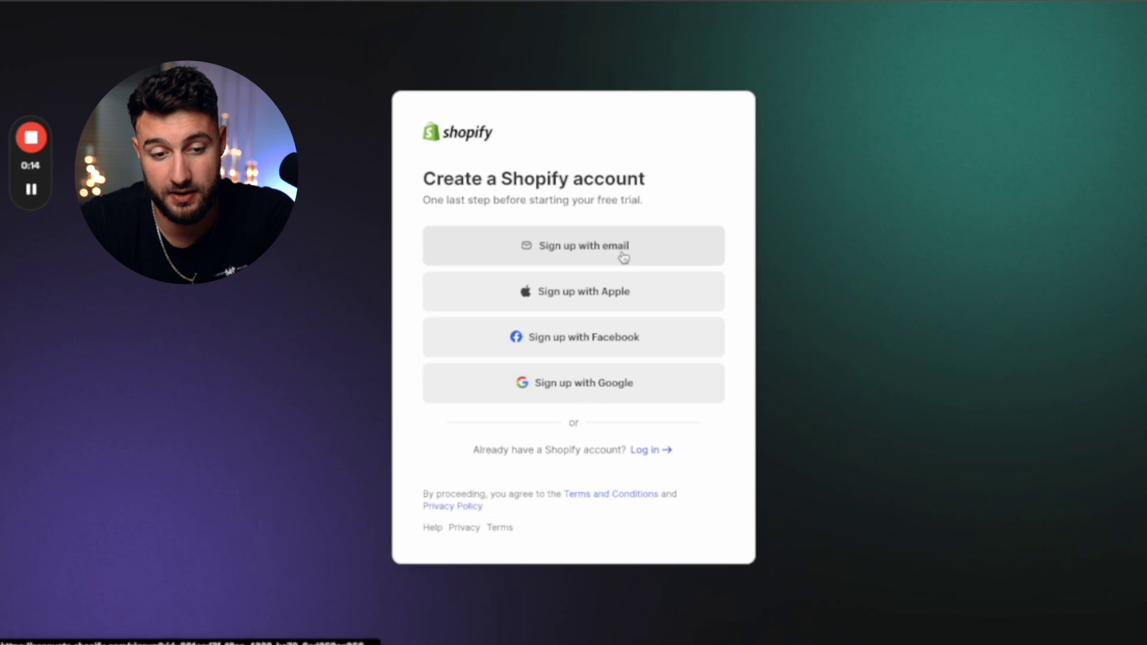
click(594, 376)
click(674, 270)
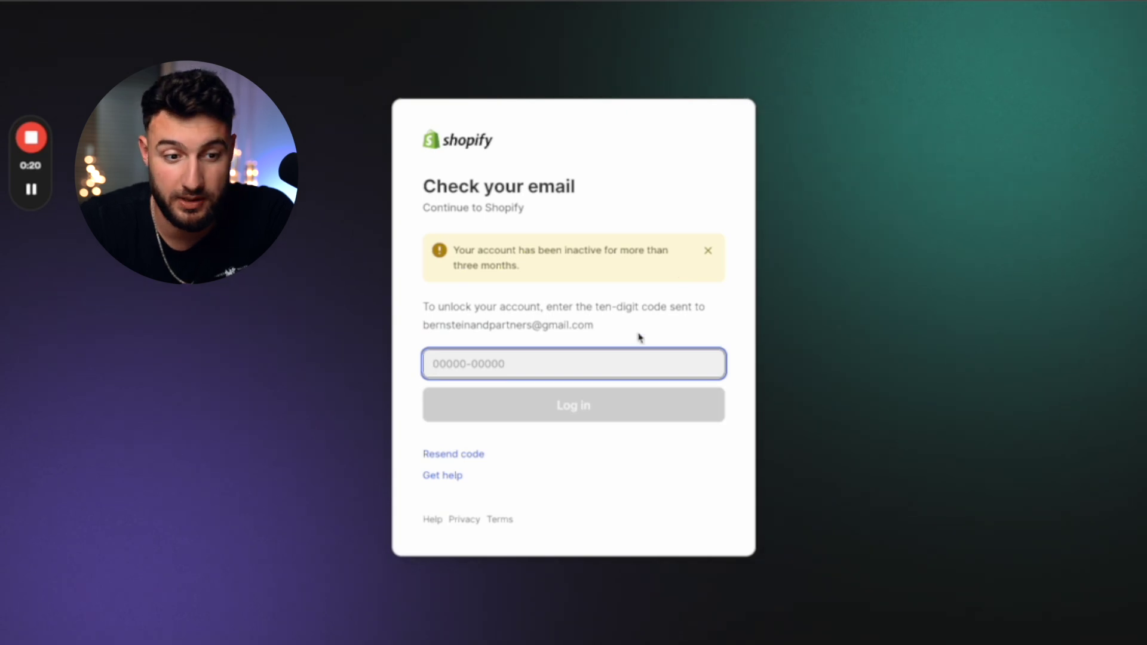
key(ctrl+t)
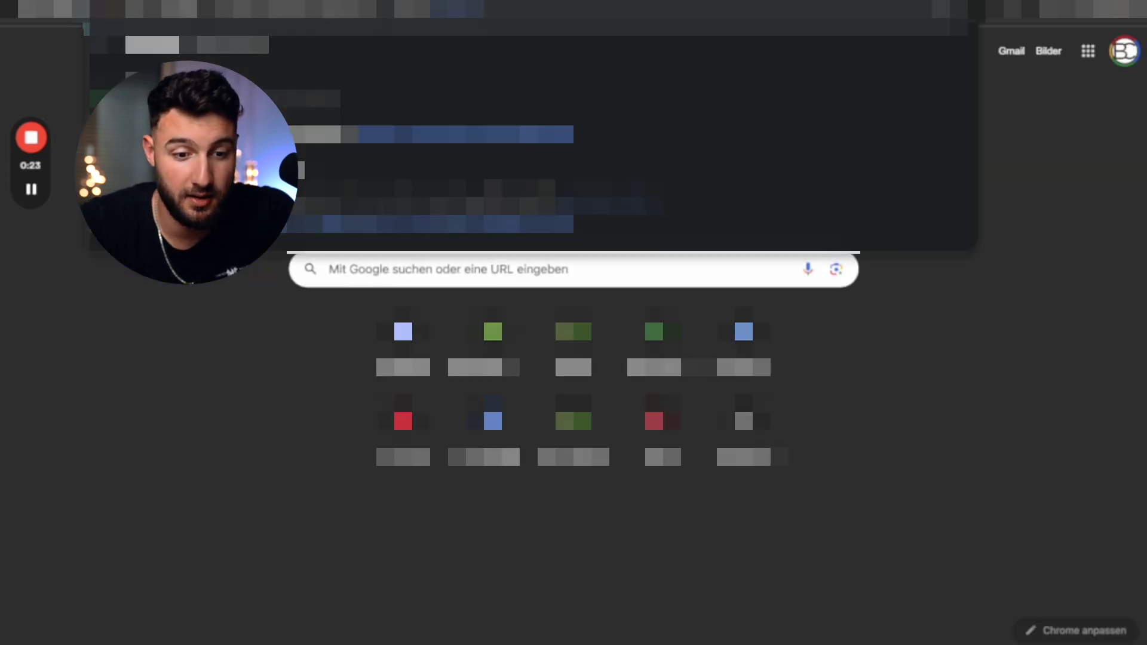
click(307, 9)
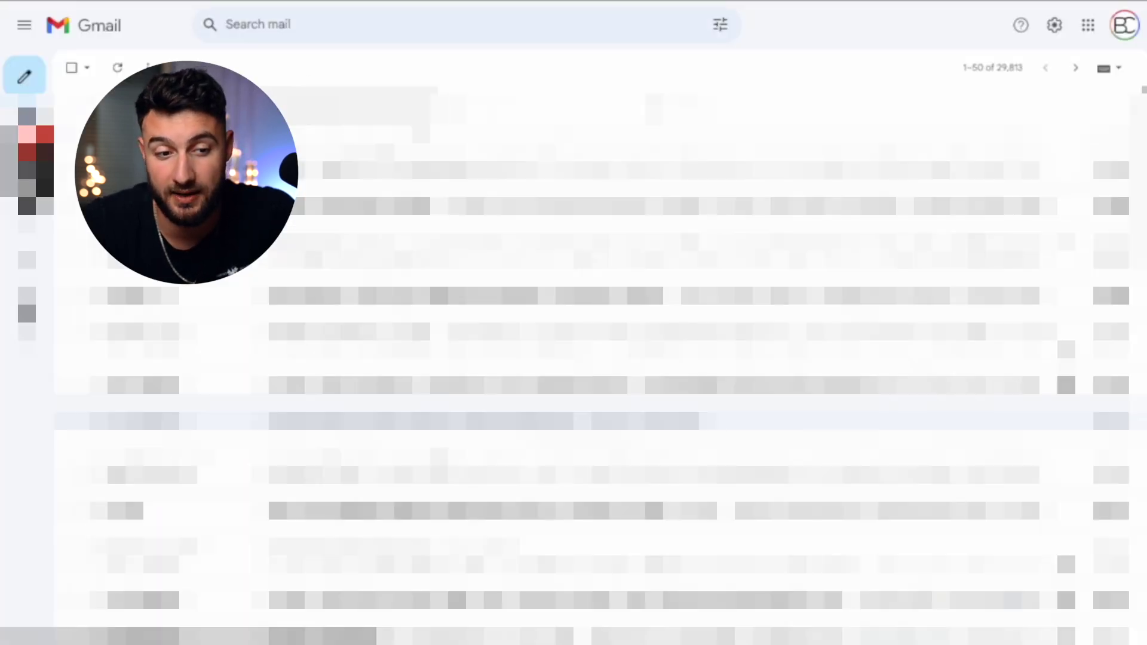
click(418, 108)
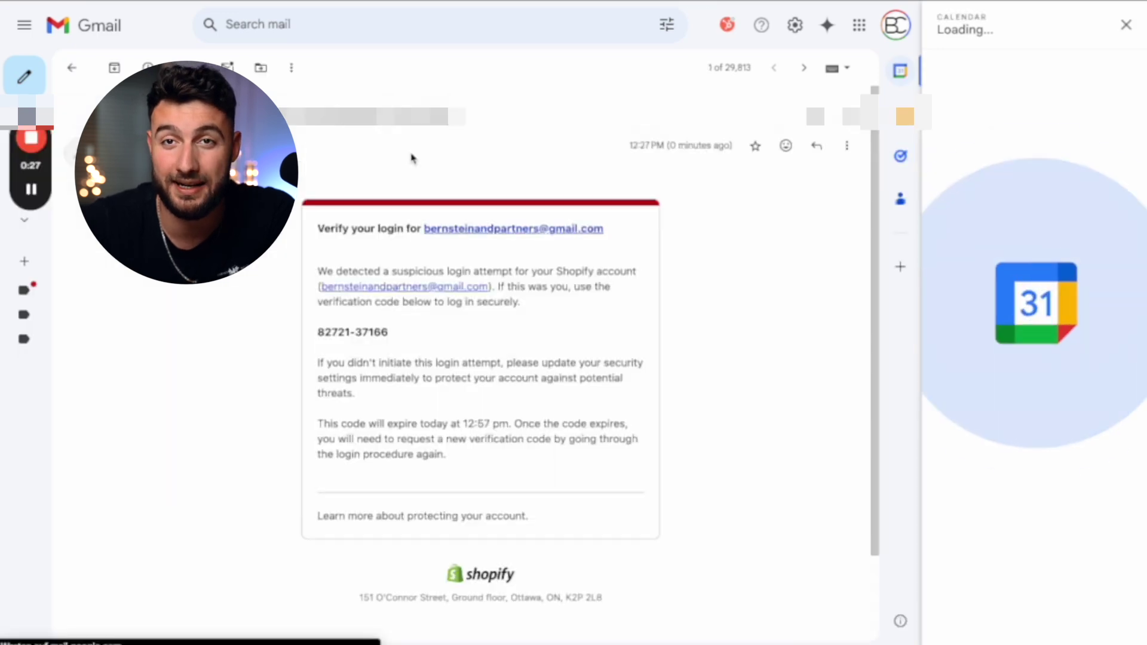
drag(317, 229, 299, 335)
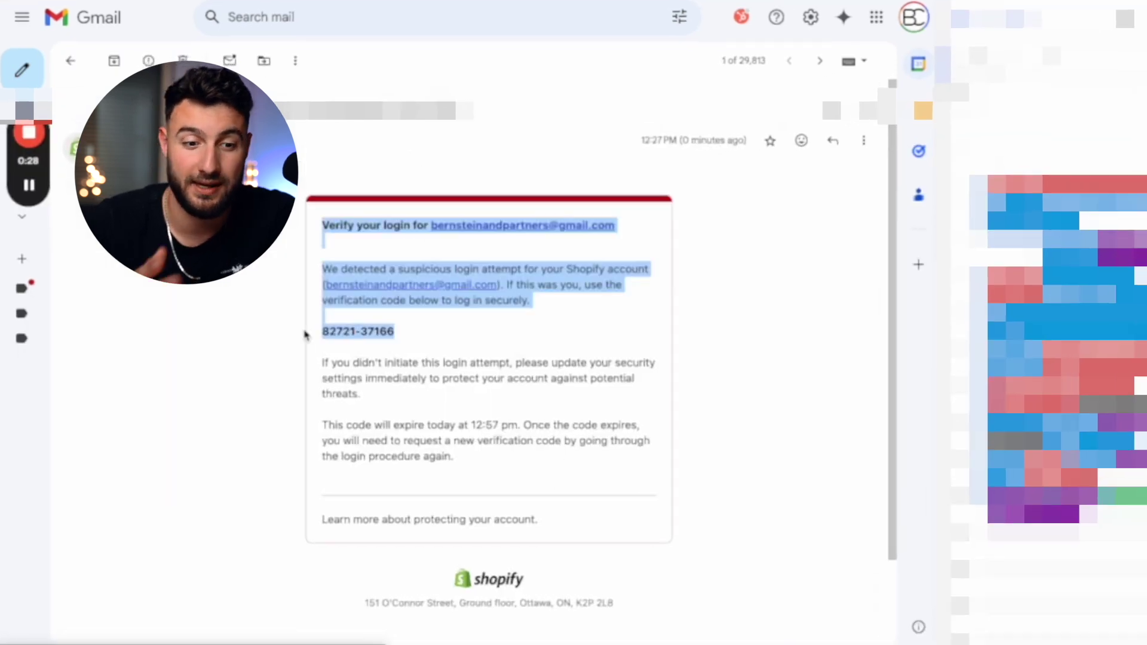
drag(395, 330, 321, 331)
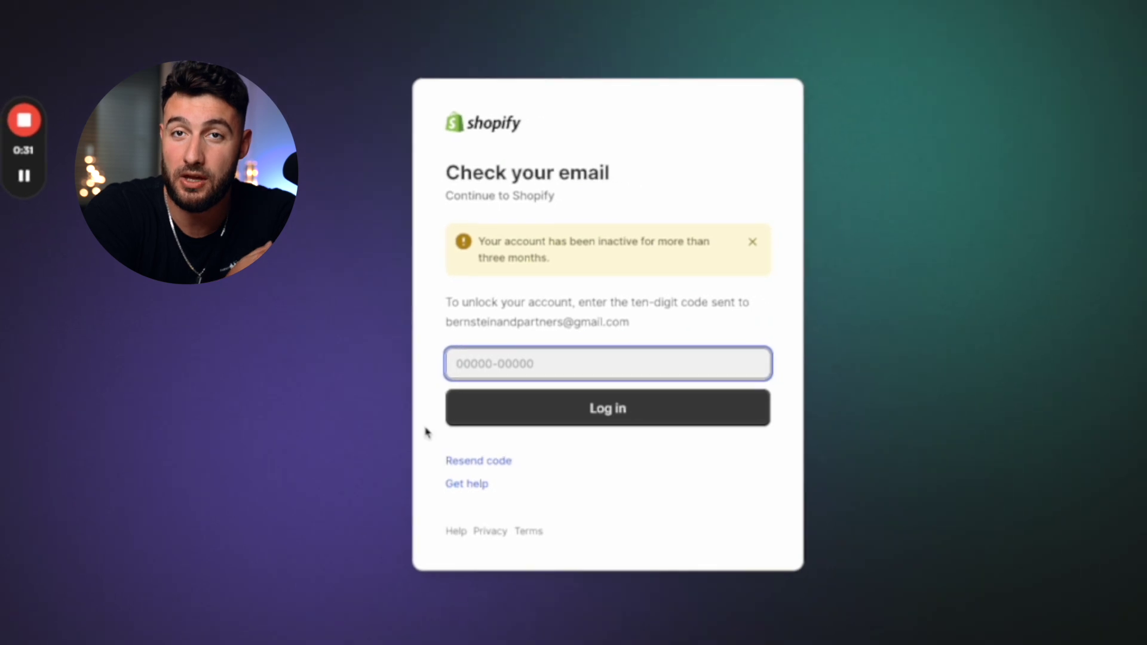
click(522, 418)
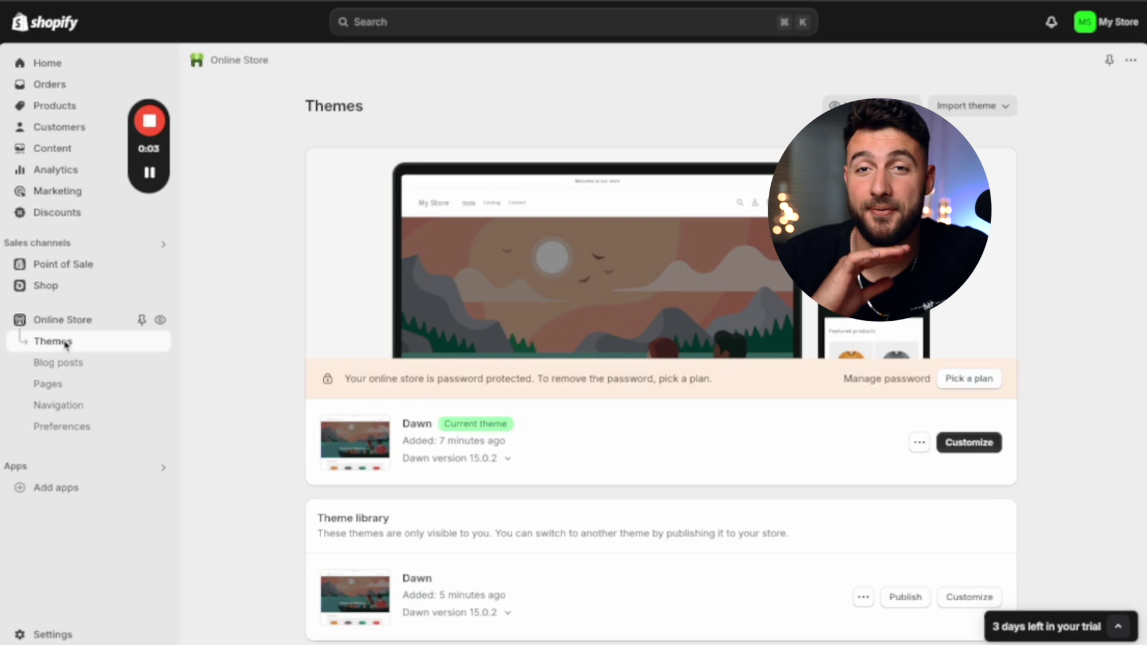
Open the Sense theme demo from Popular free themes and scroll through it.
scroll(437, 527, down, 10)
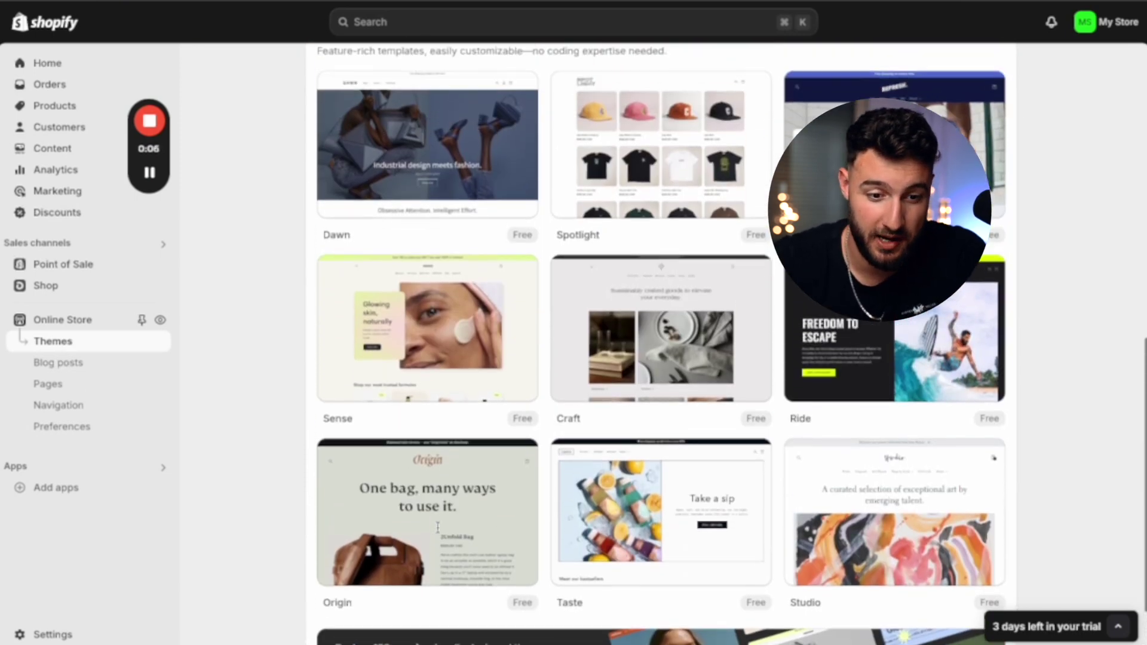
mouse_move(475, 153)
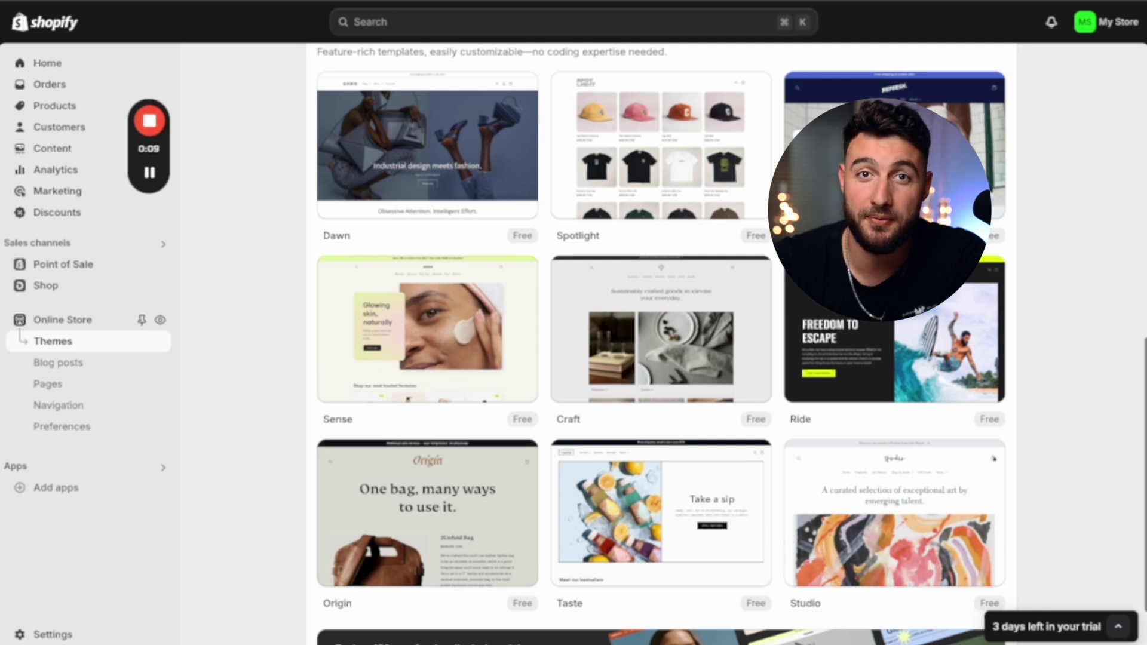
click(399, 380)
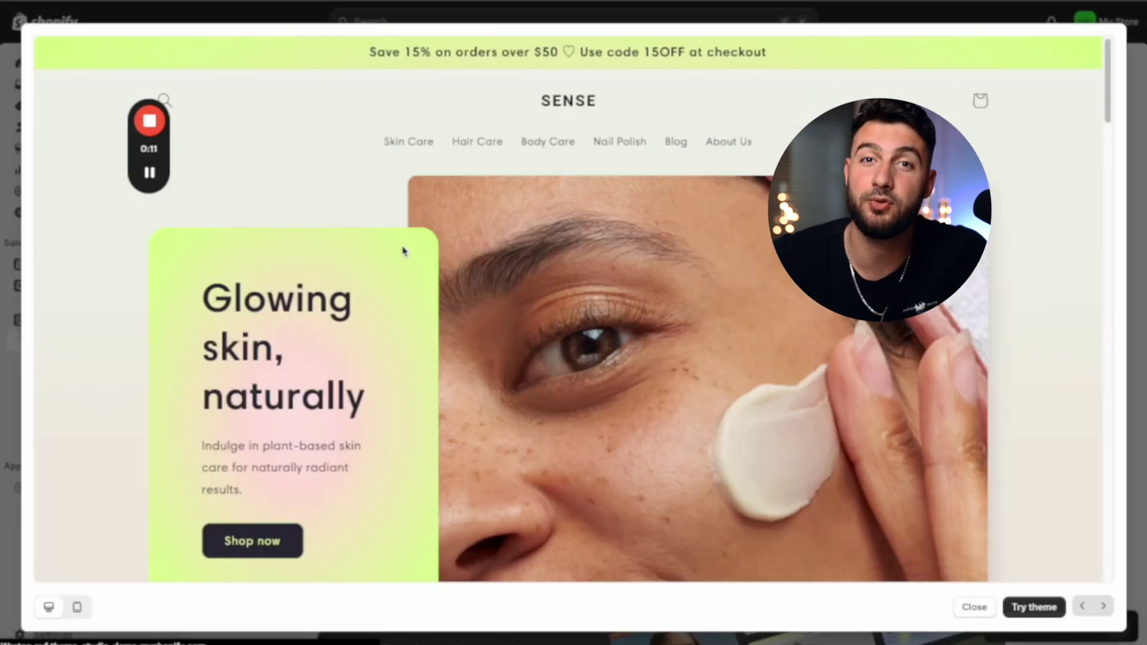
scroll(557, 393, down, 4)
scroll(555, 389, down, 8)
scroll(502, 289, up, 2)
Browse the Monoi Conditioner product page in the demo, then close the preview.
click(501, 289)
scroll(502, 291, down, 15)
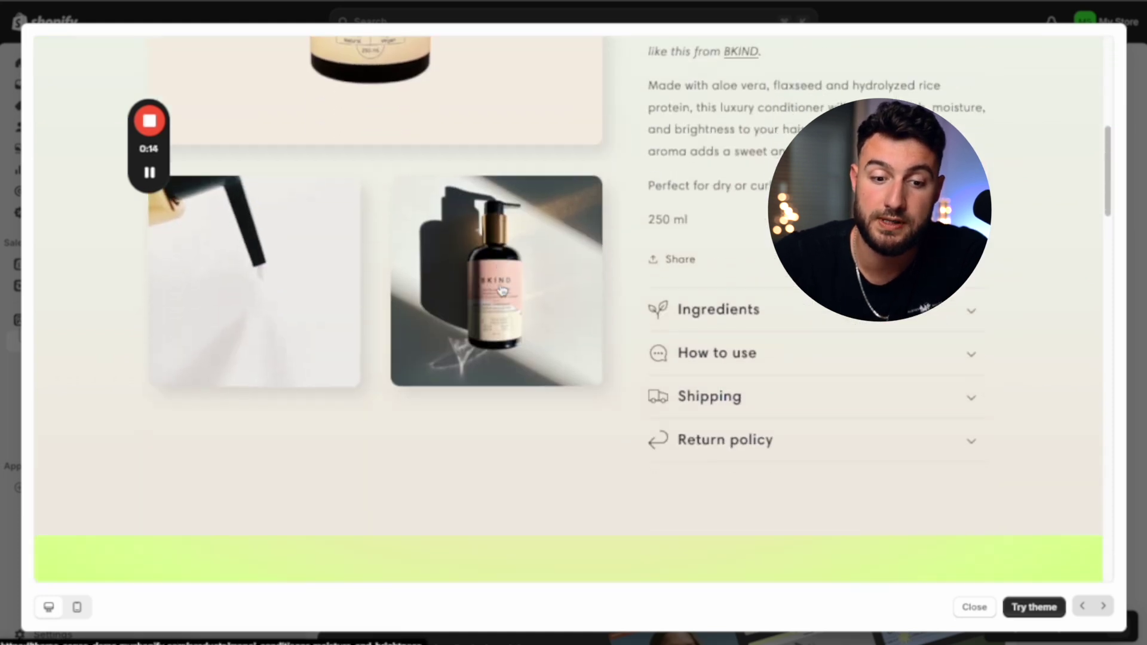
scroll(502, 290, down, 12)
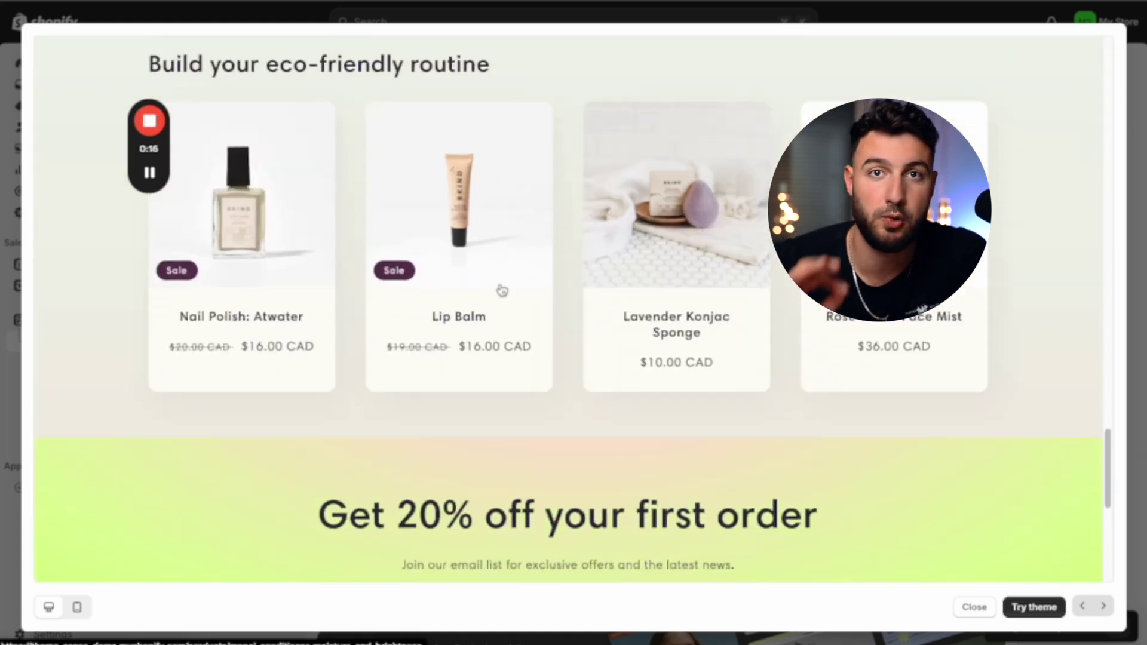
scroll(501, 290, up, 5)
scroll(501, 290, up, 20)
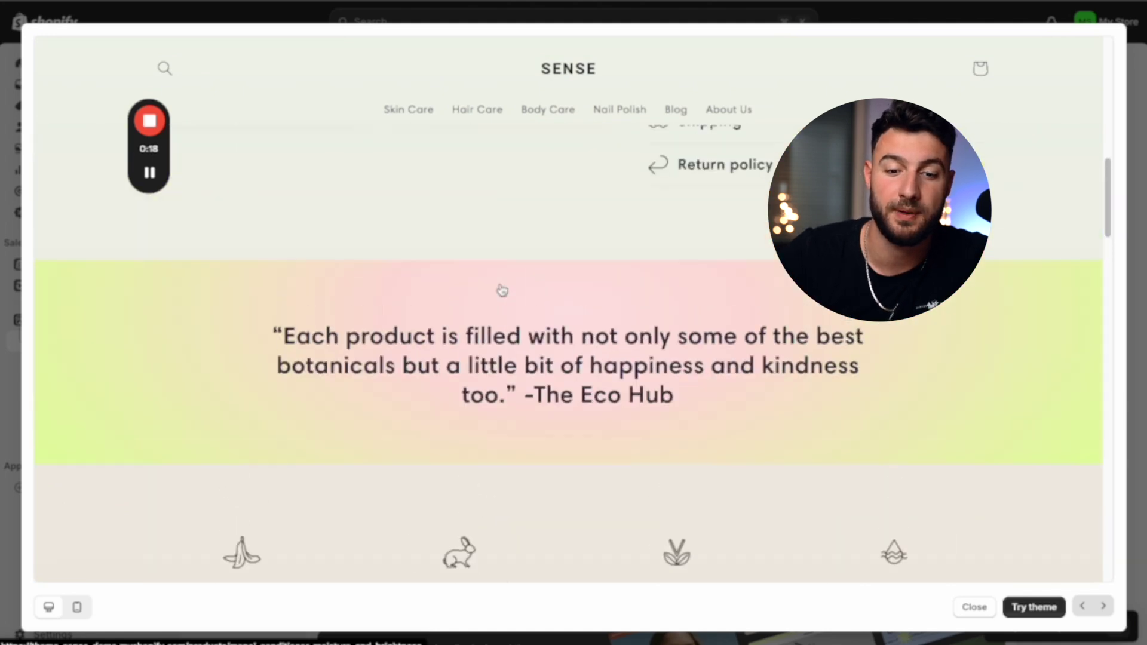
click(969, 613)
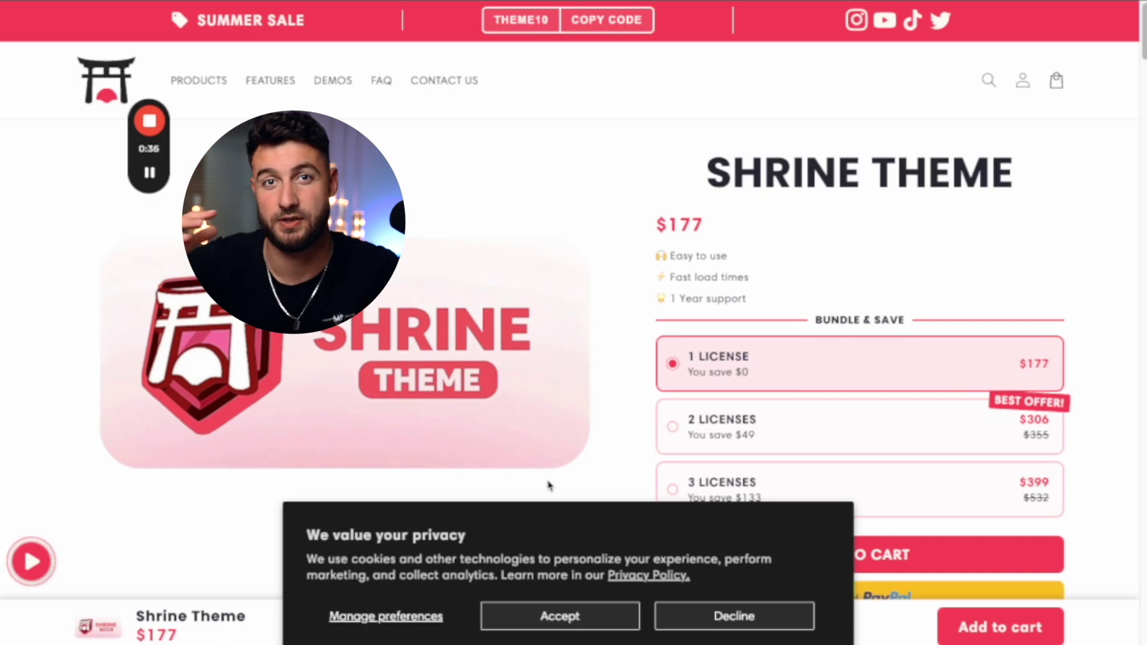
Accept the Shrine Theme cookie notice and compare the 2 and 3 license bundles.
click(604, 615)
scroll(600, 523, down, 10)
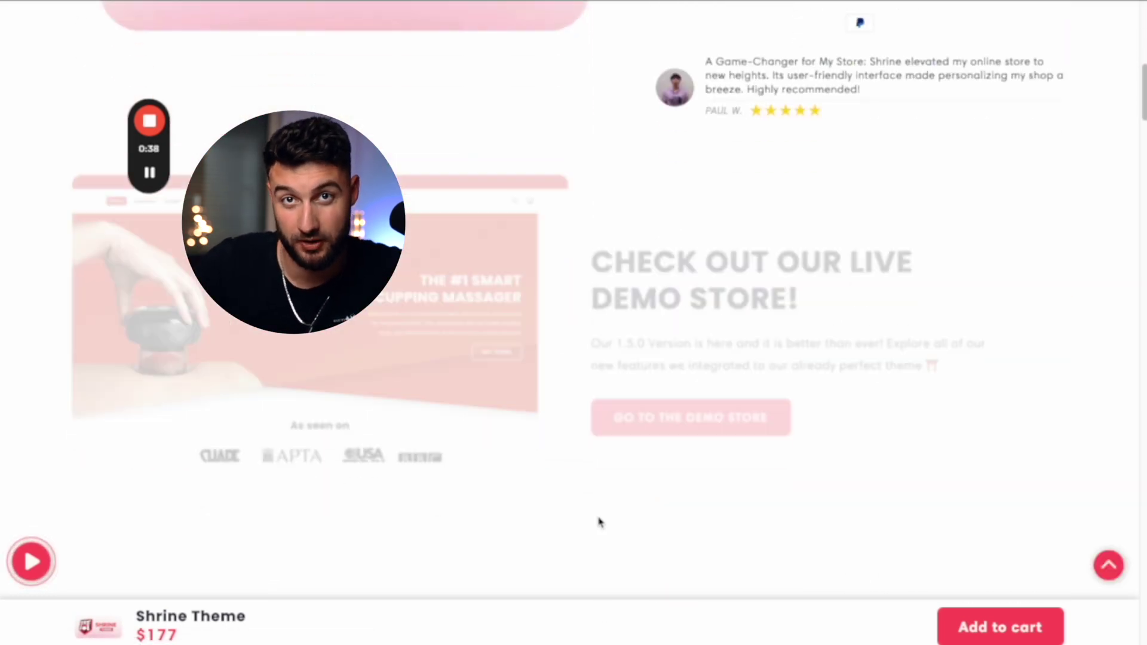
scroll(599, 522, up, 10)
click(821, 379)
click(808, 422)
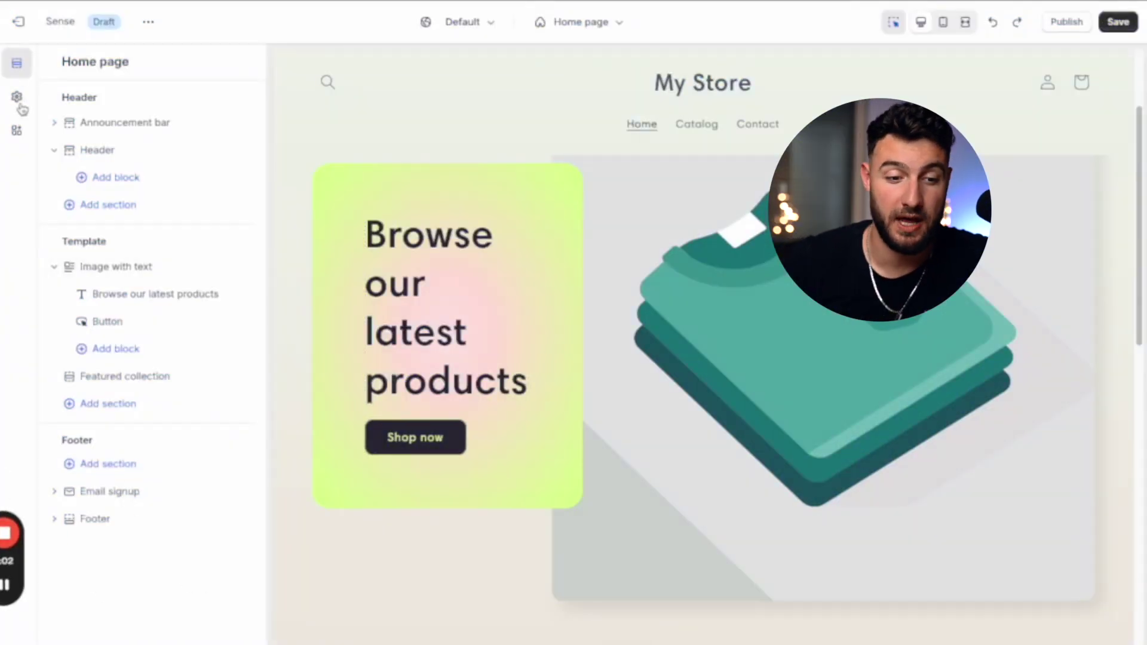
Give colour Scheme 1 a light blue gradient background ending in #C9EFFE.
click(18, 99)
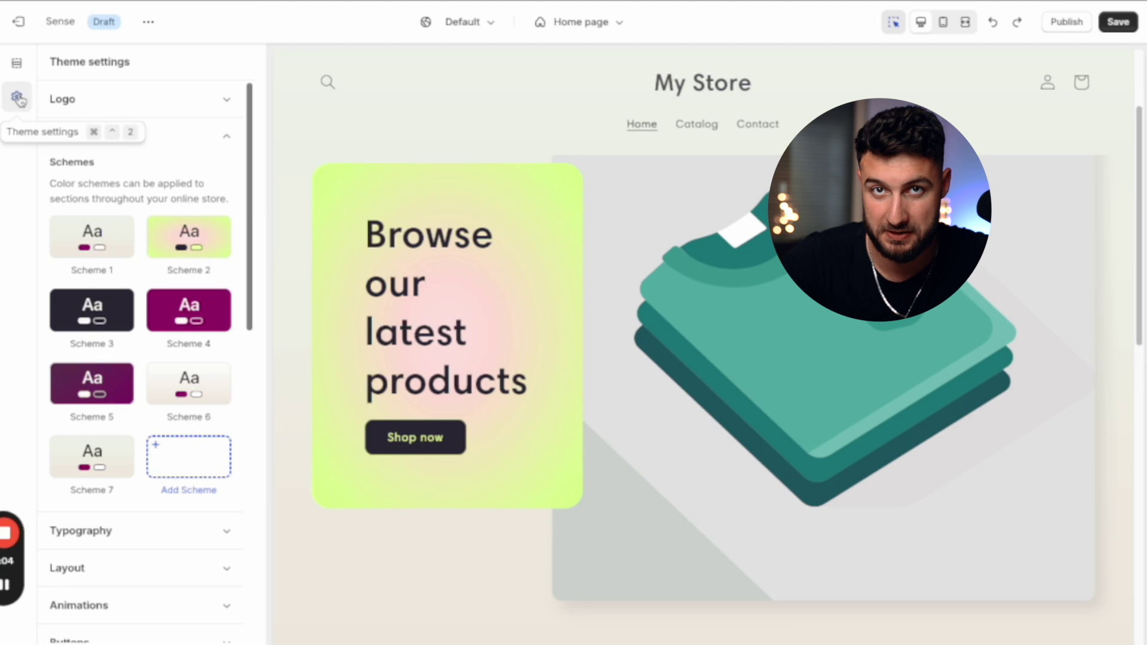
click(87, 244)
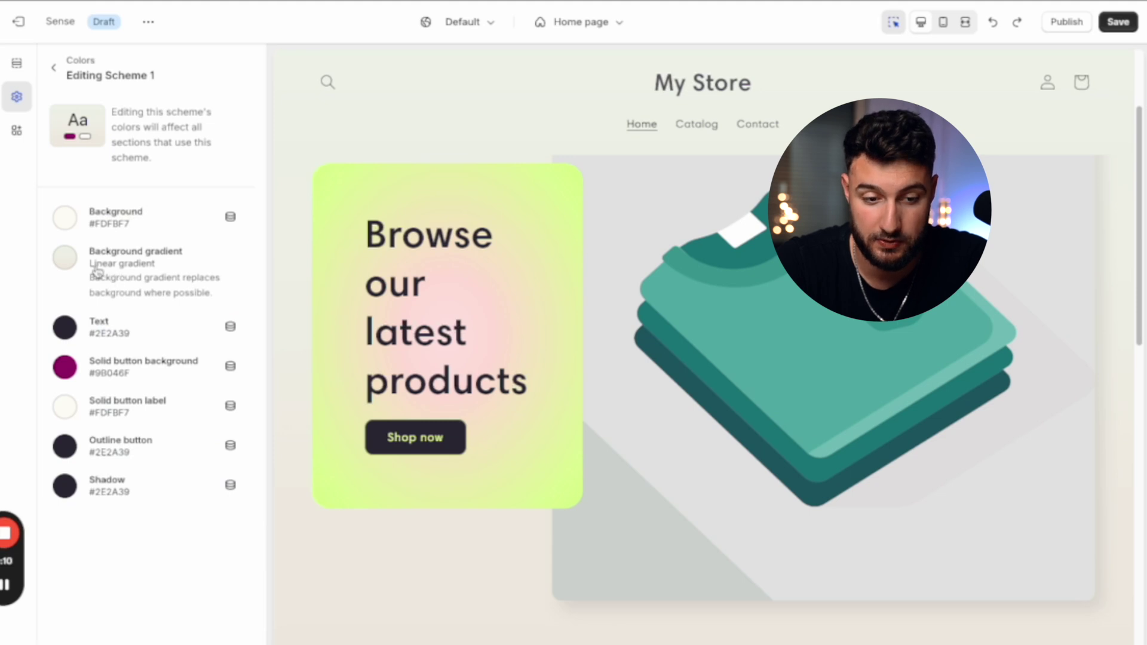
click(66, 261)
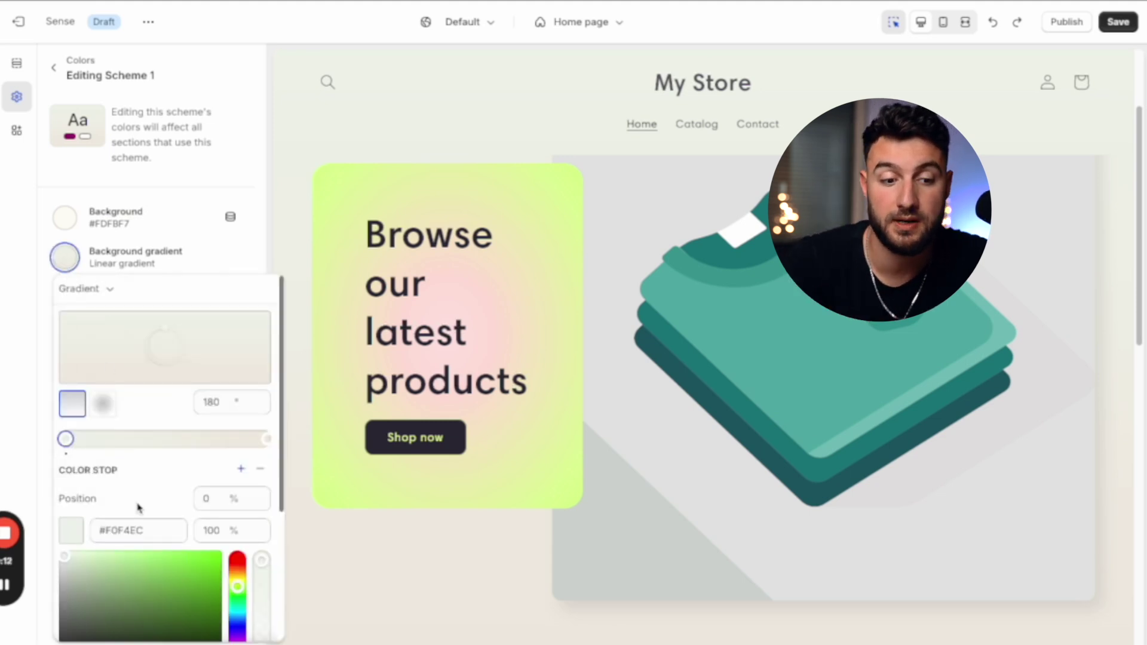
scroll(116, 583, down, 2)
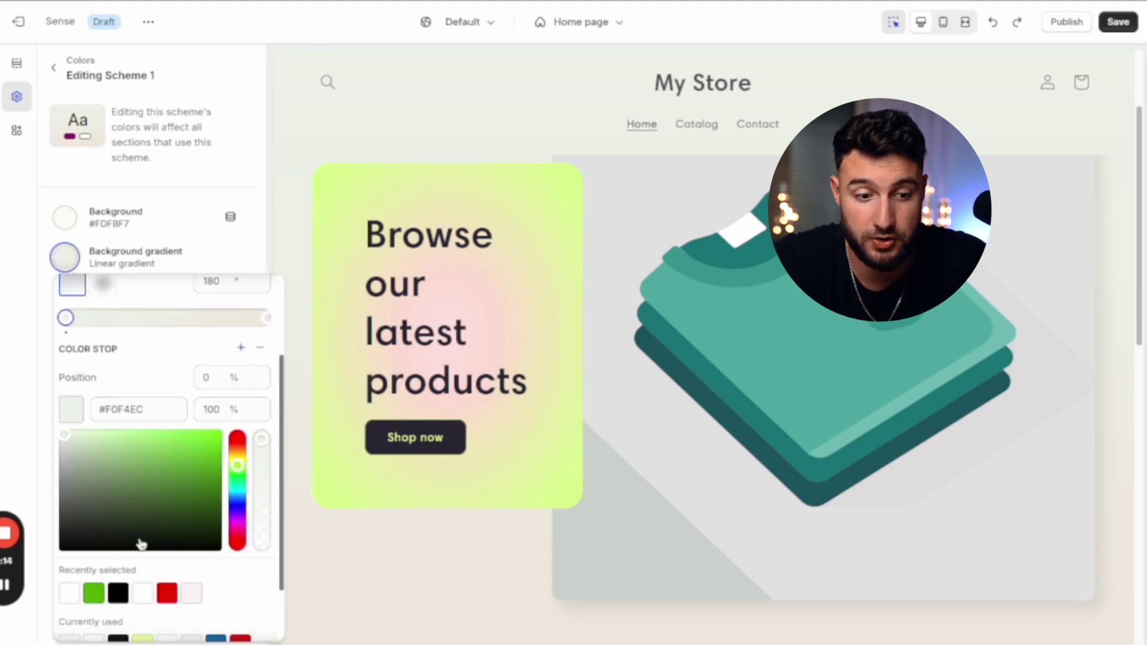
scroll(258, 491, up, 2)
drag(237, 556, 237, 612)
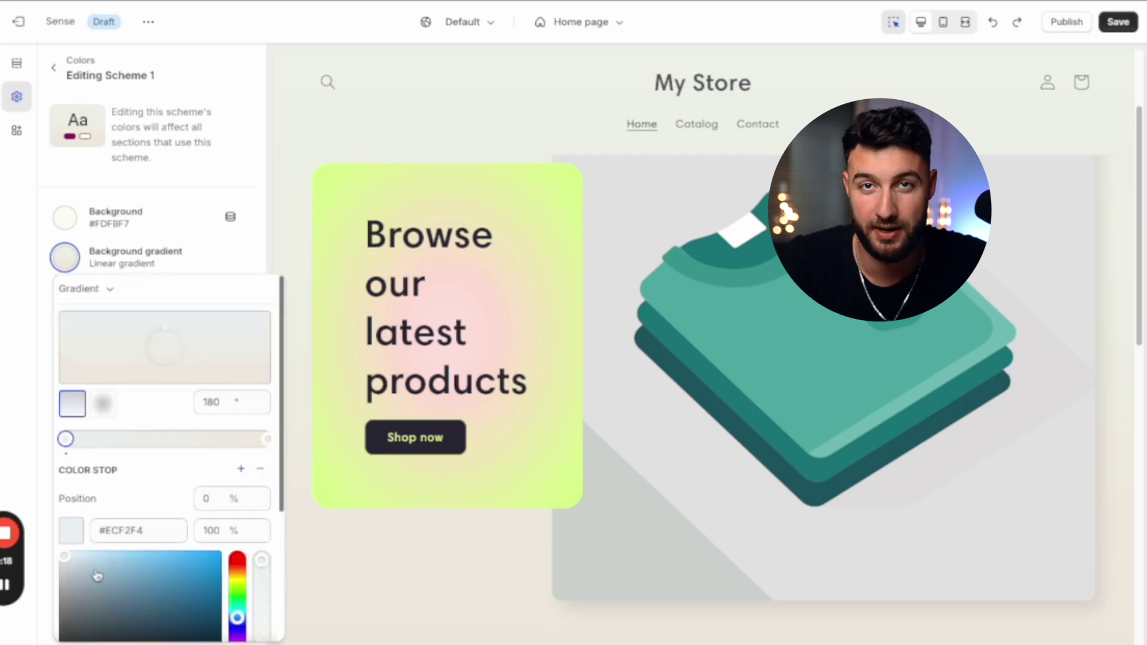
click(81, 563)
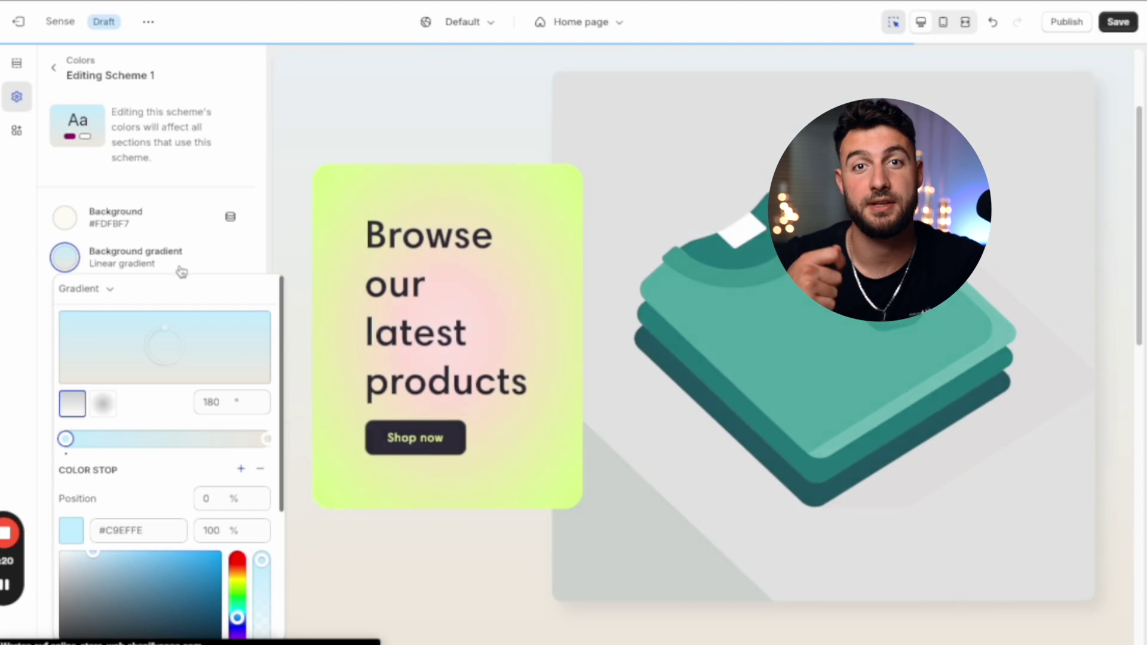
scroll(463, 305, down, 3)
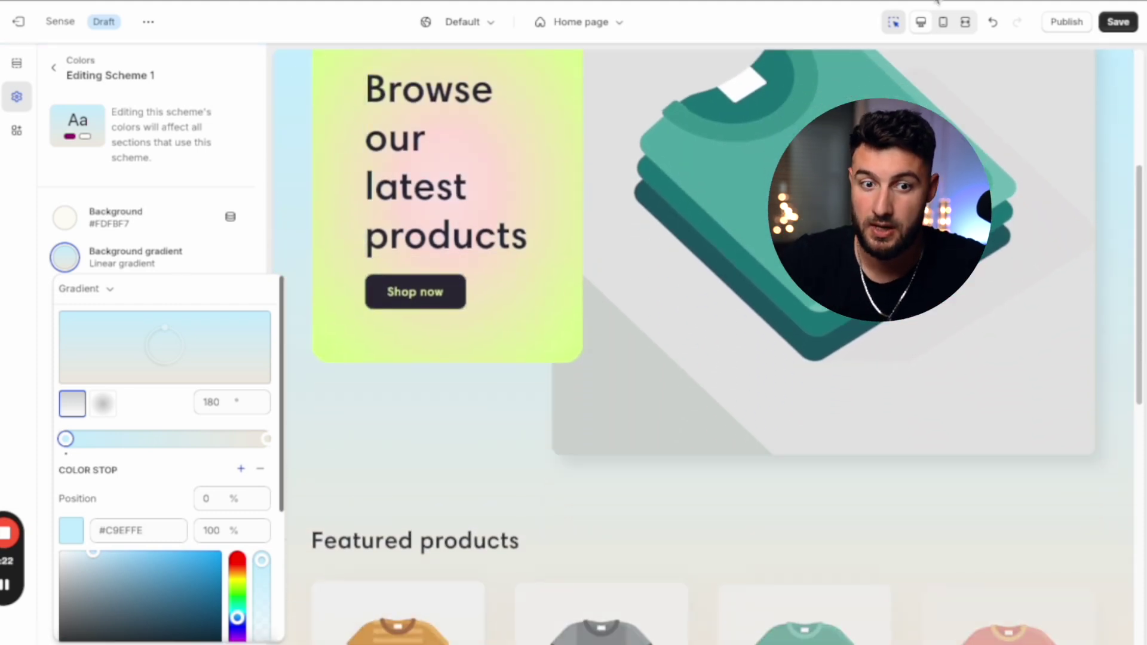
Preview the home page in the mobile layout and scroll through it.
click(943, 22)
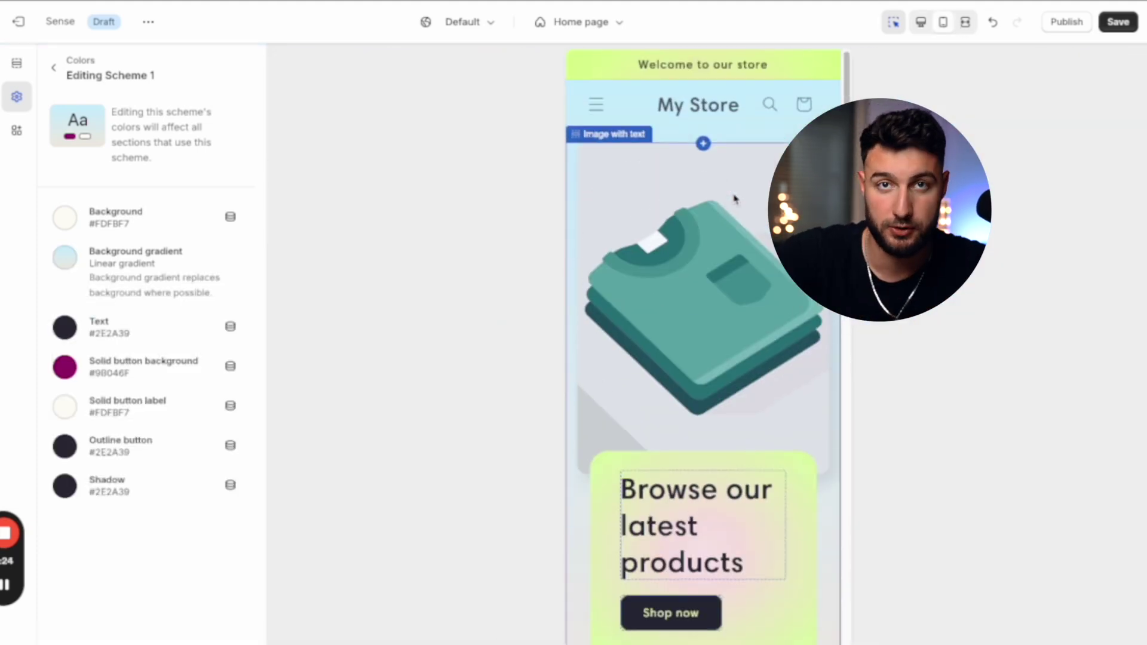
scroll(735, 168, down, 2)
scroll(734, 167, down, 10)
scroll(735, 168, up, 13)
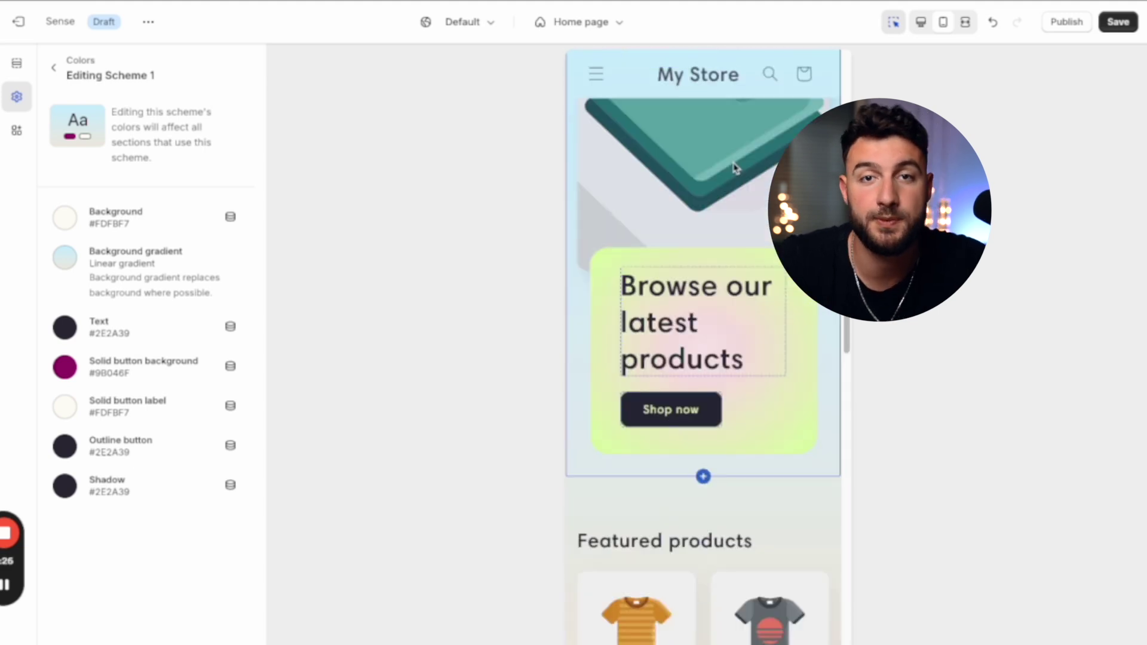
scroll(736, 170, down, 1)
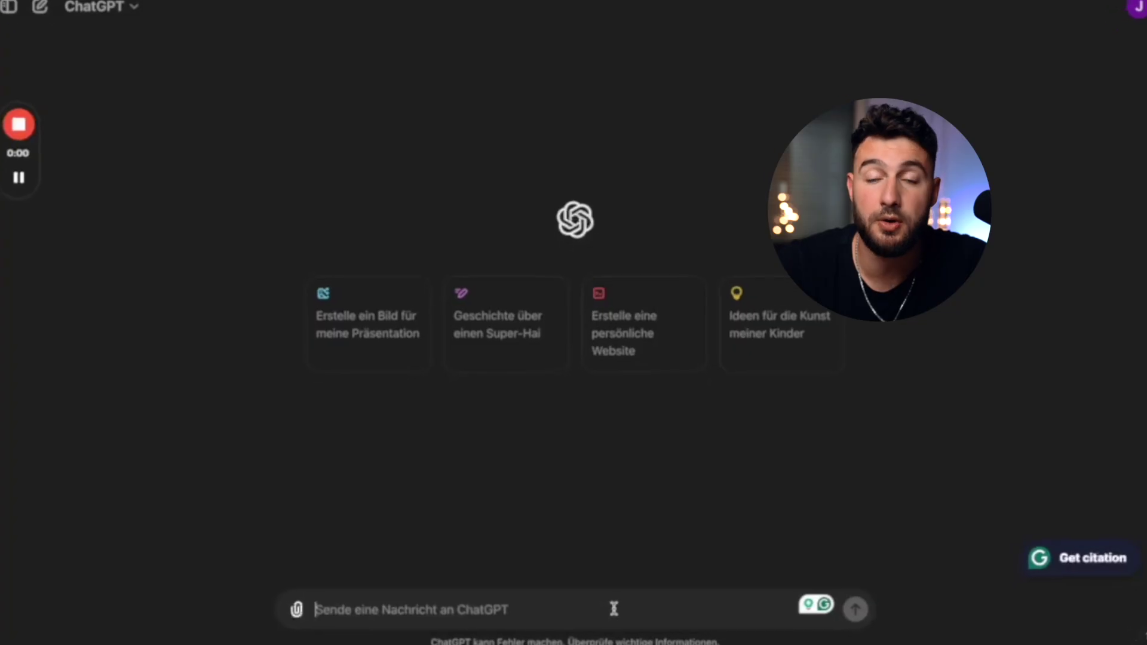
Ask ChatGPT for 100 short 1-2 word brand names for the pasted product link.
text(I am selling this product)
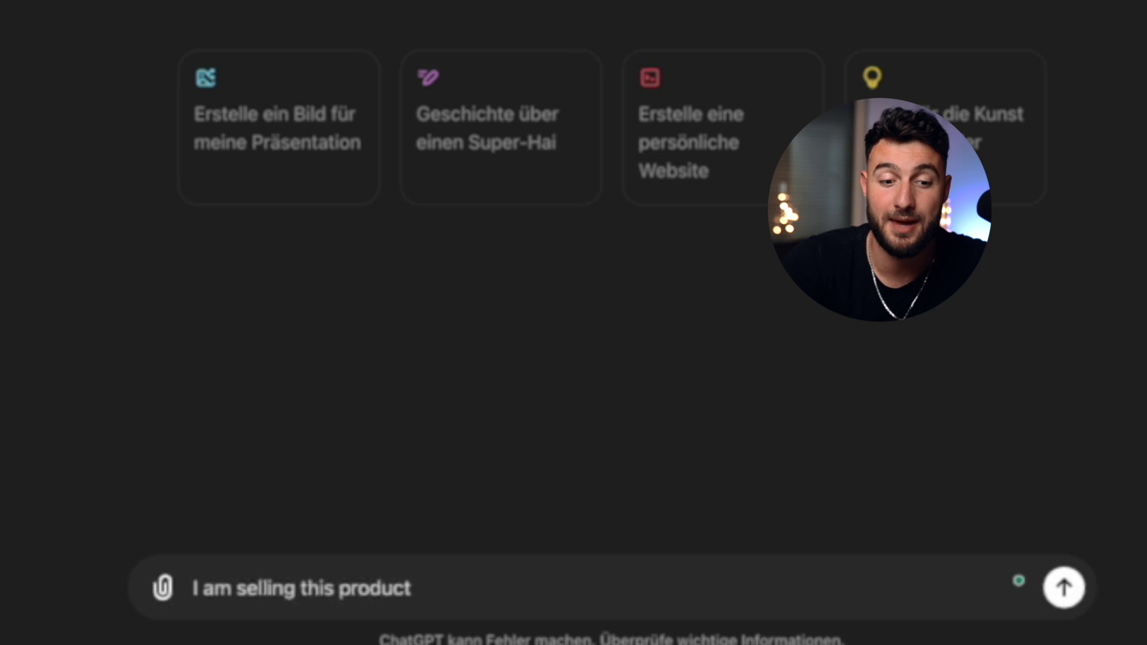
key(ctrl+v)
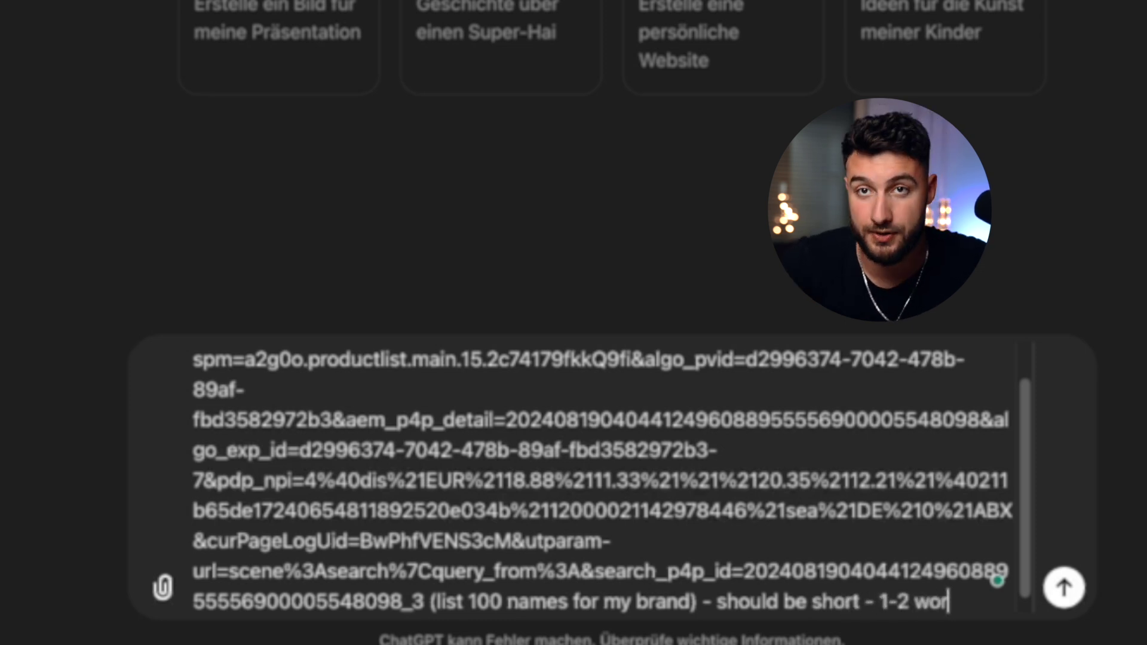
key(Return)
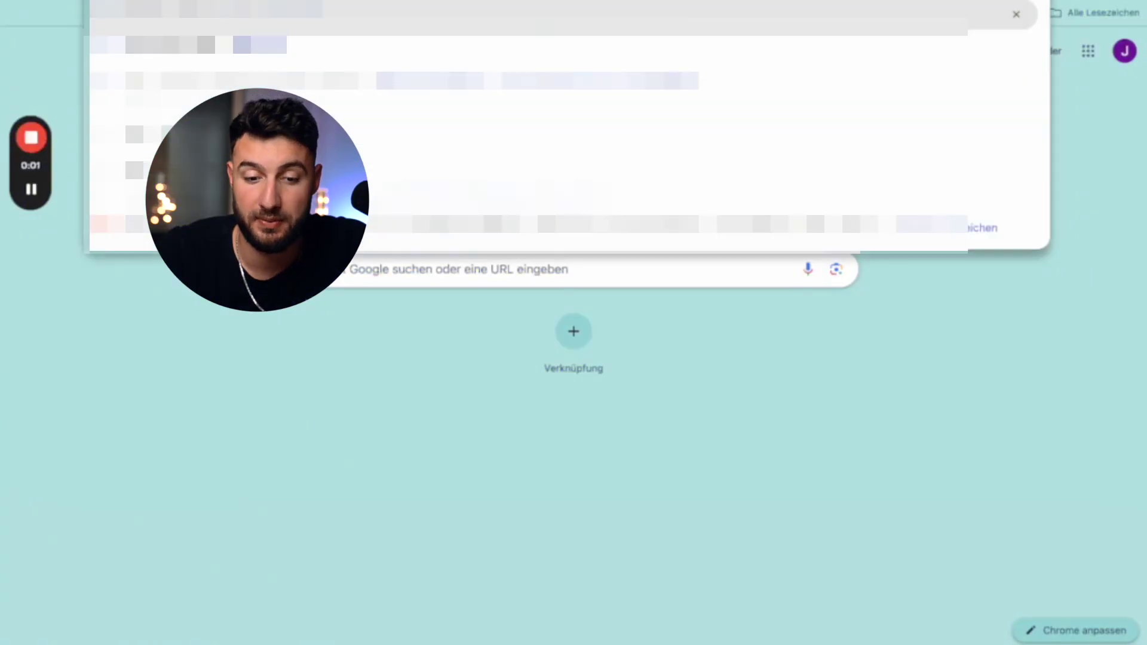
Start a new Canva logo design and search the logo templates for 'beauty'.
key(Return)
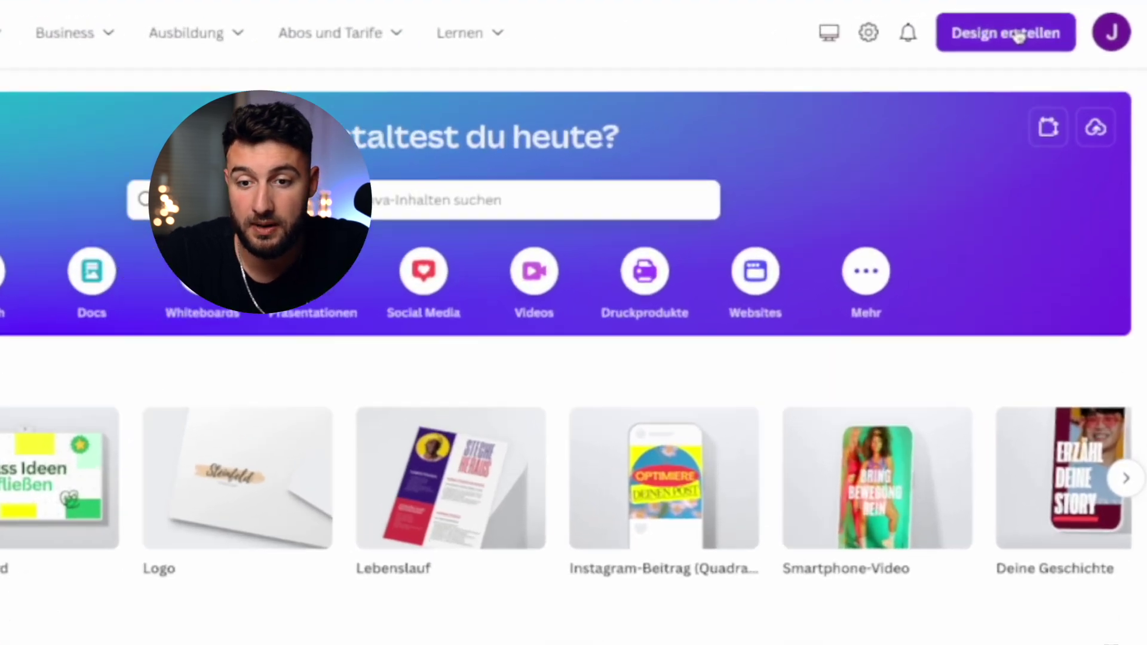
click(1017, 28)
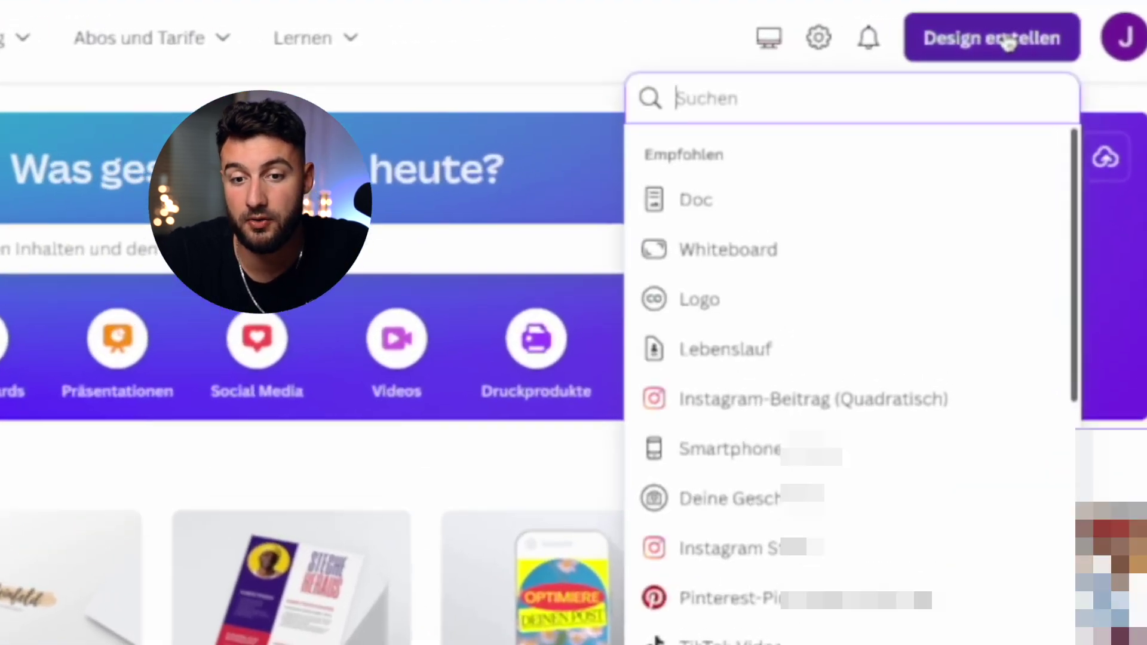
click(719, 313)
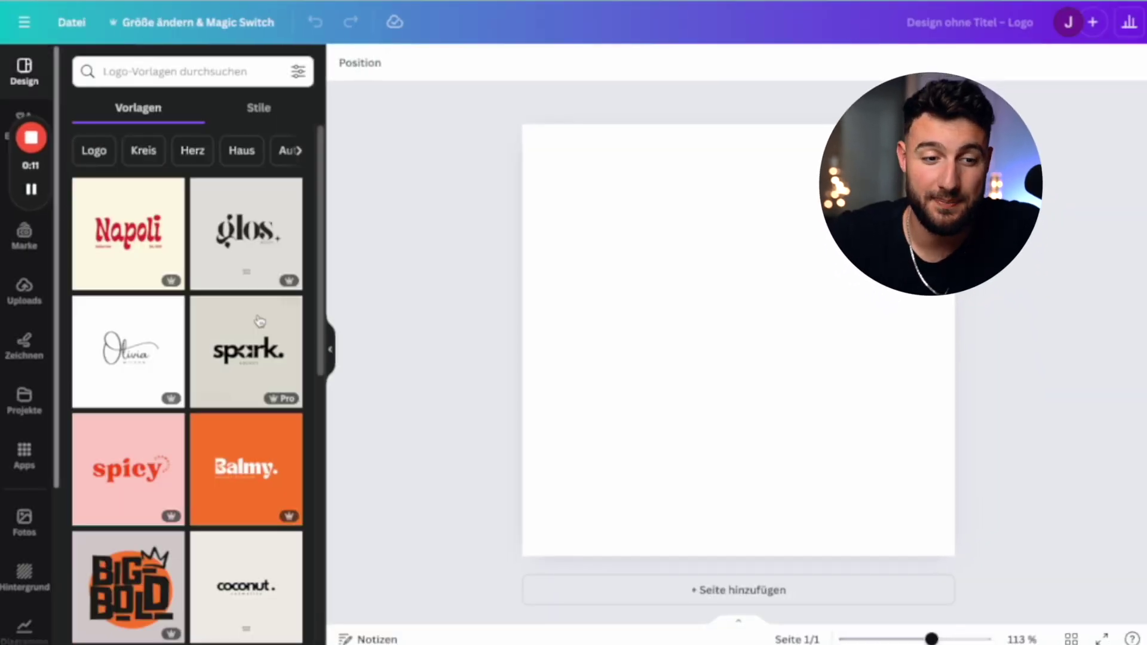
click(180, 72)
text(beauty)
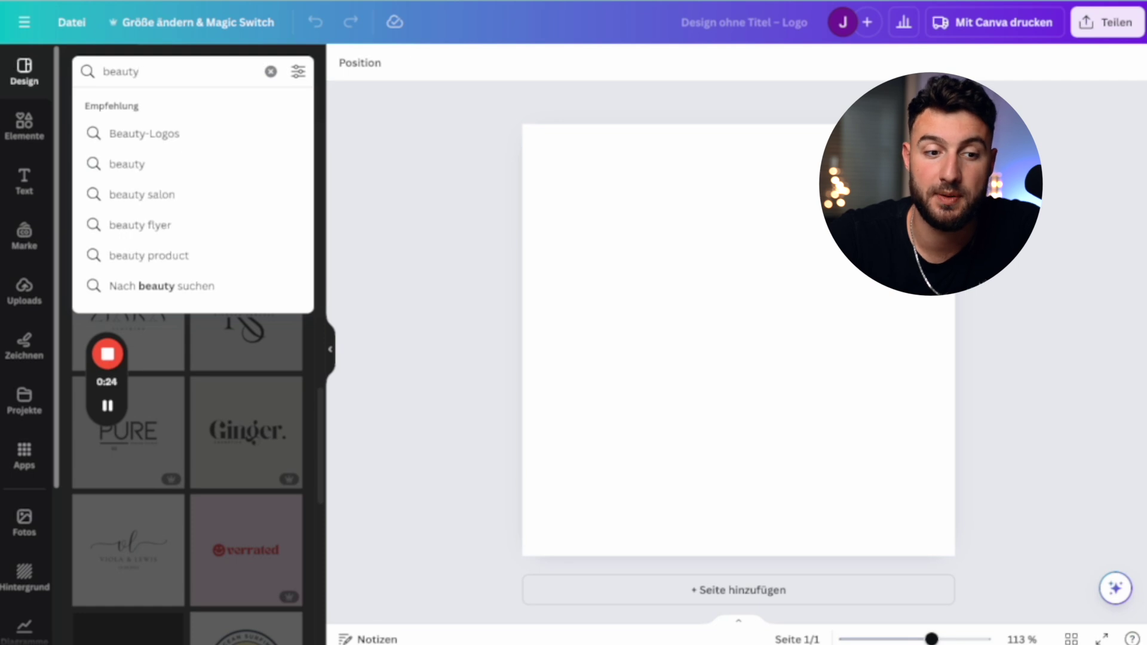
key(Return)
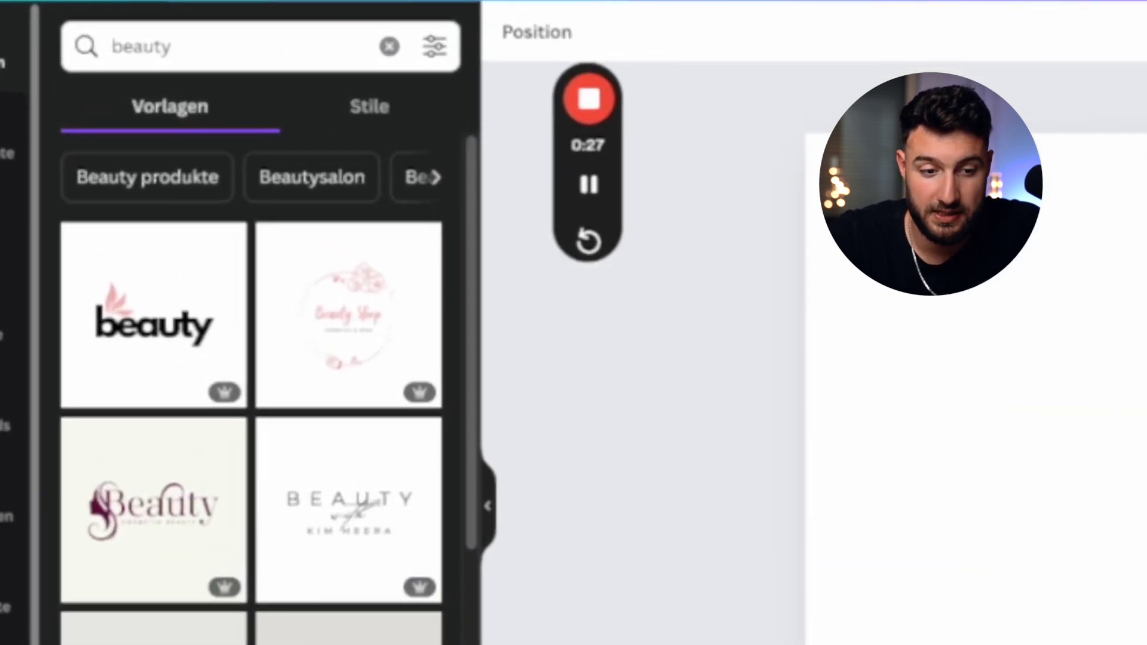
Apply the HELLO Glow beauty template to the blank logo page.
scroll(187, 413, down, 3)
scroll(251, 382, down, 10)
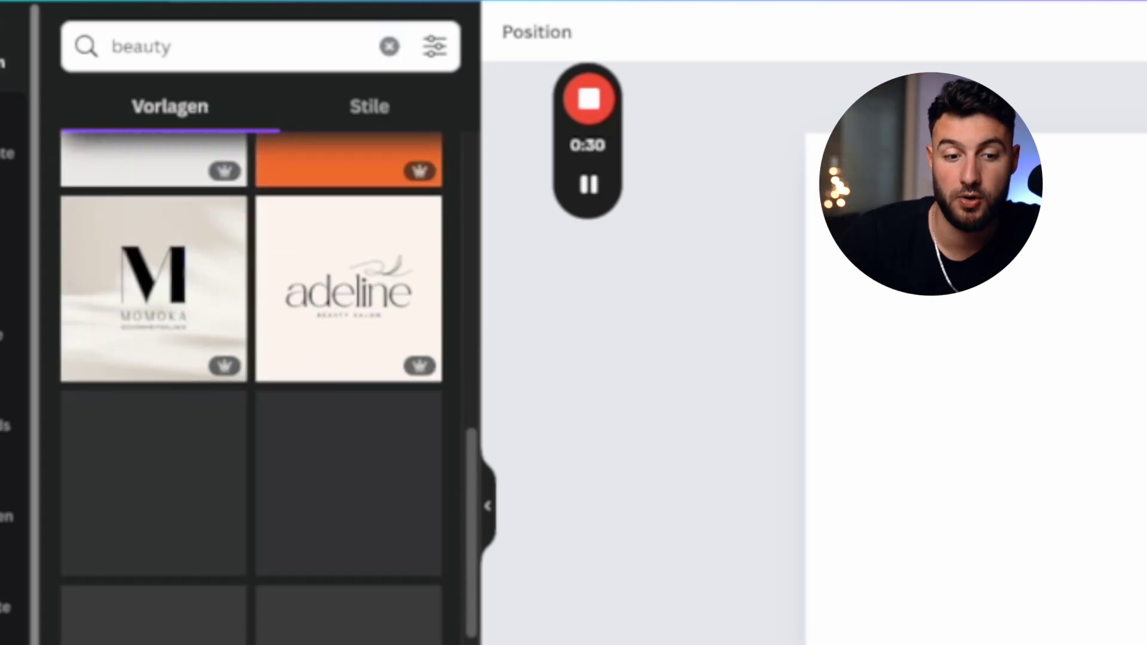
scroll(251, 382, down, 10)
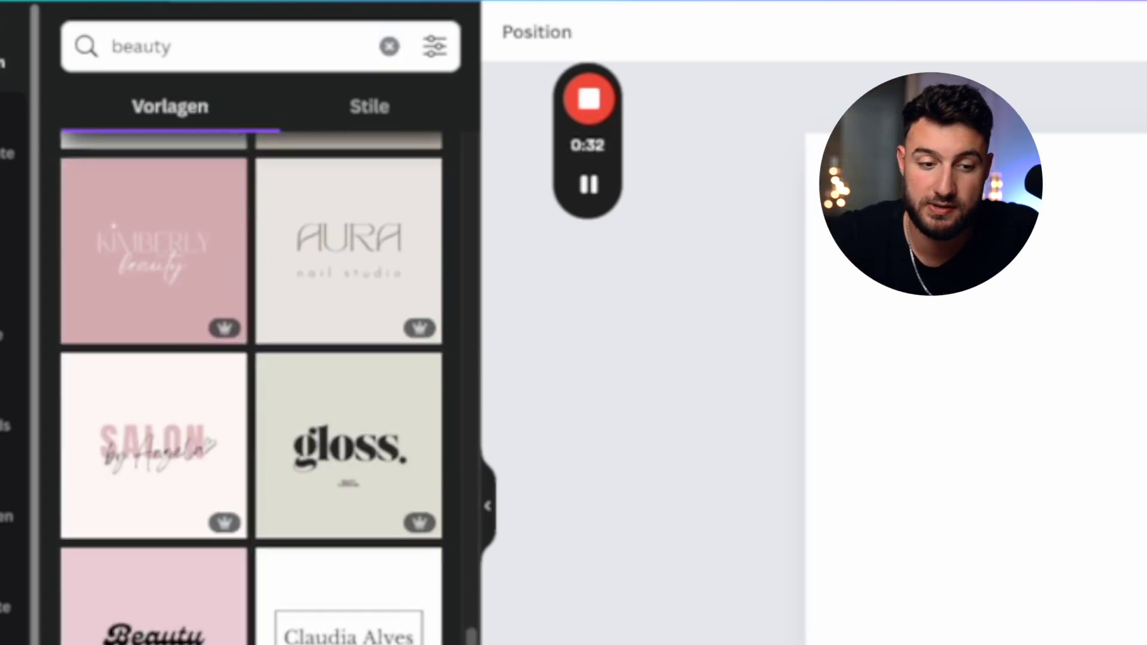
scroll(251, 382, down, 12)
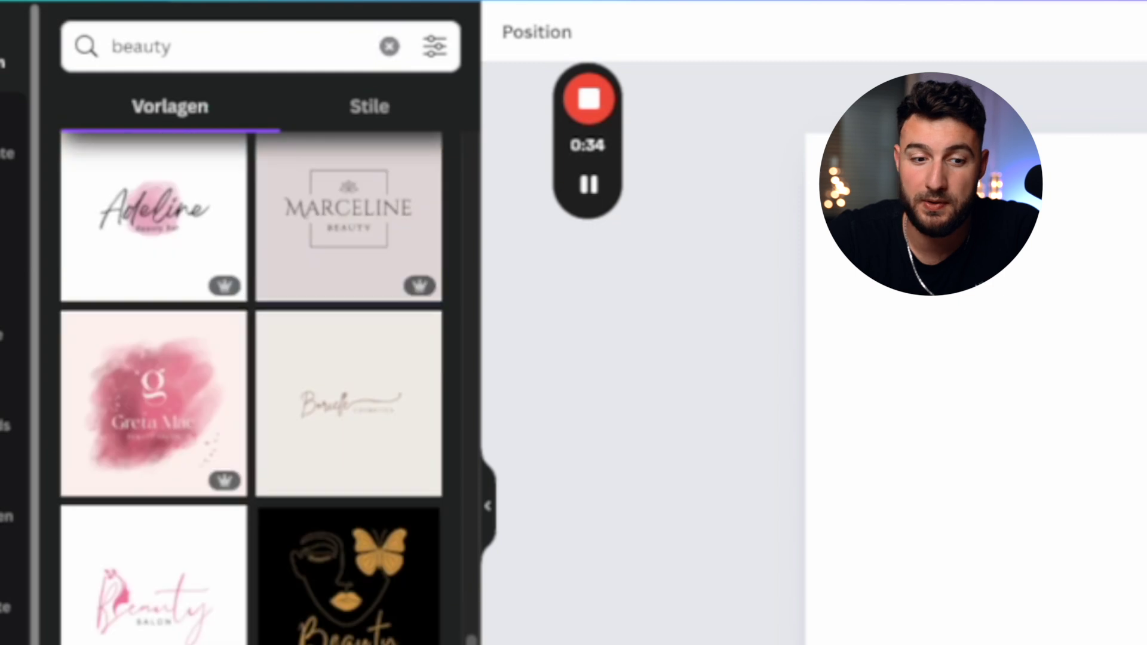
scroll(251, 382, down, 10)
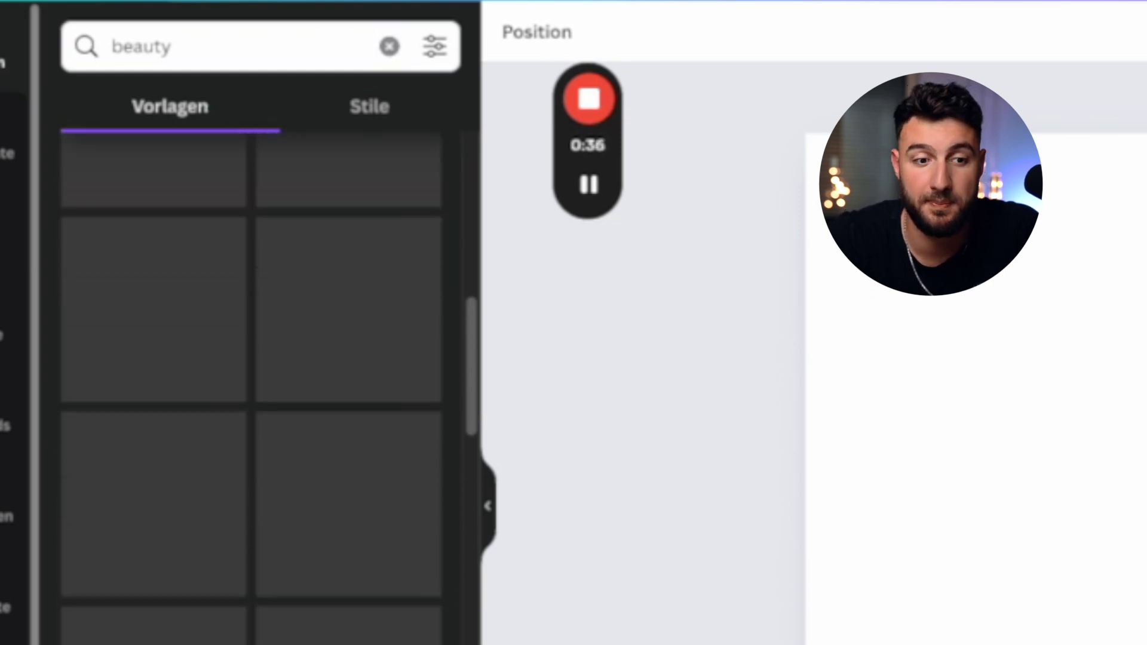
scroll(251, 383, down, 5)
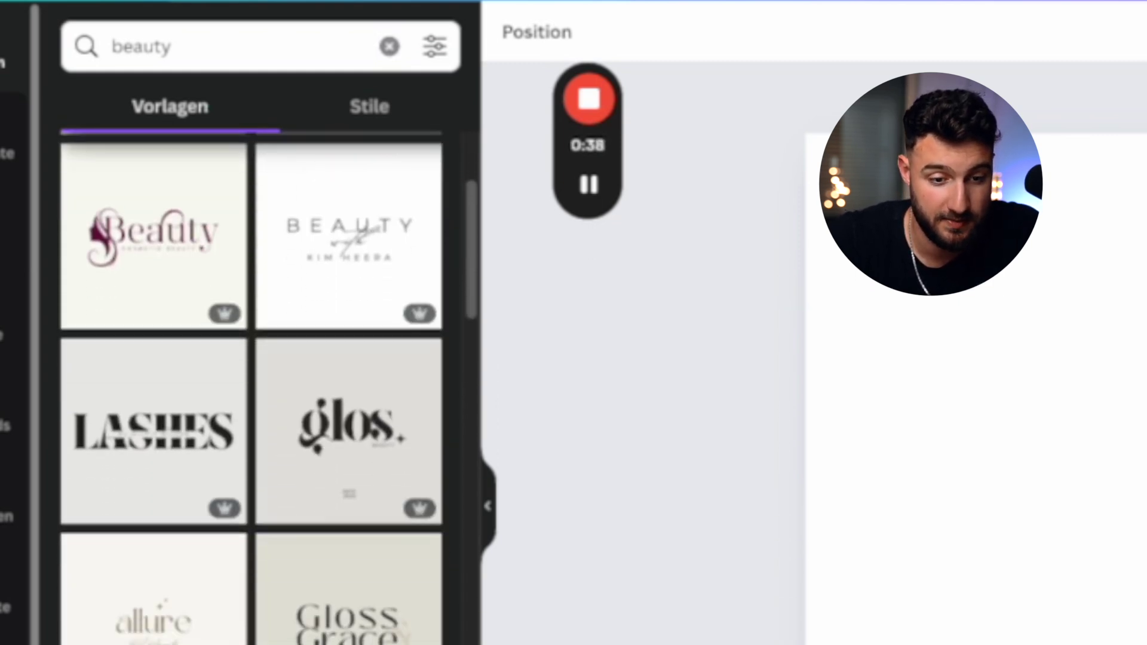
scroll(251, 382, down, 8)
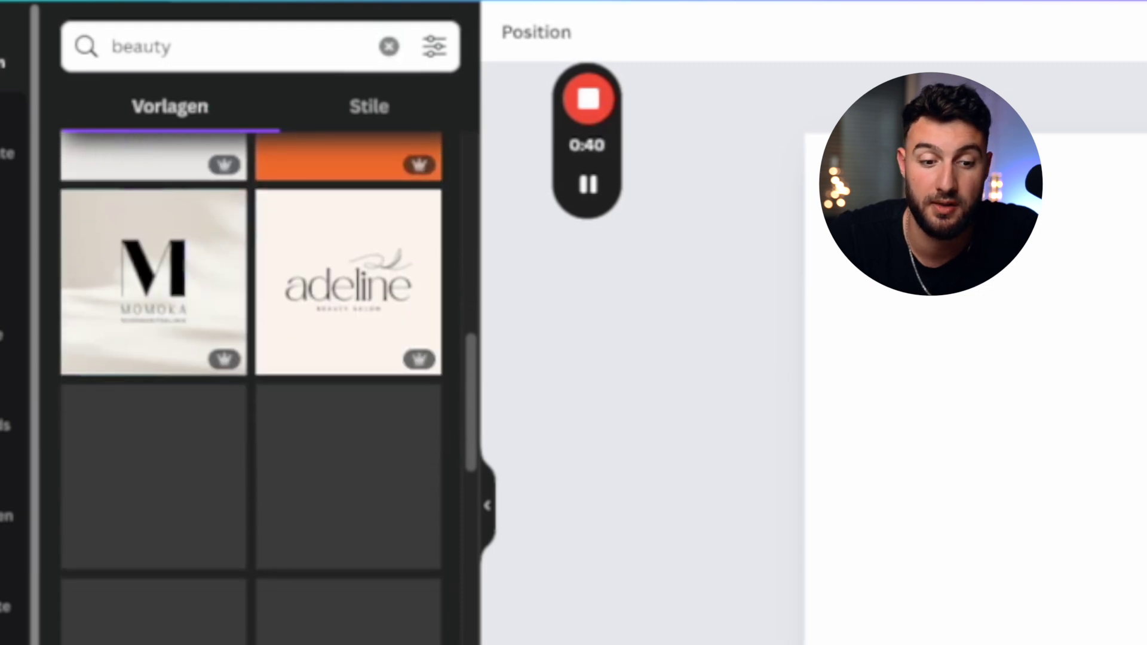
scroll(251, 382, down, 3)
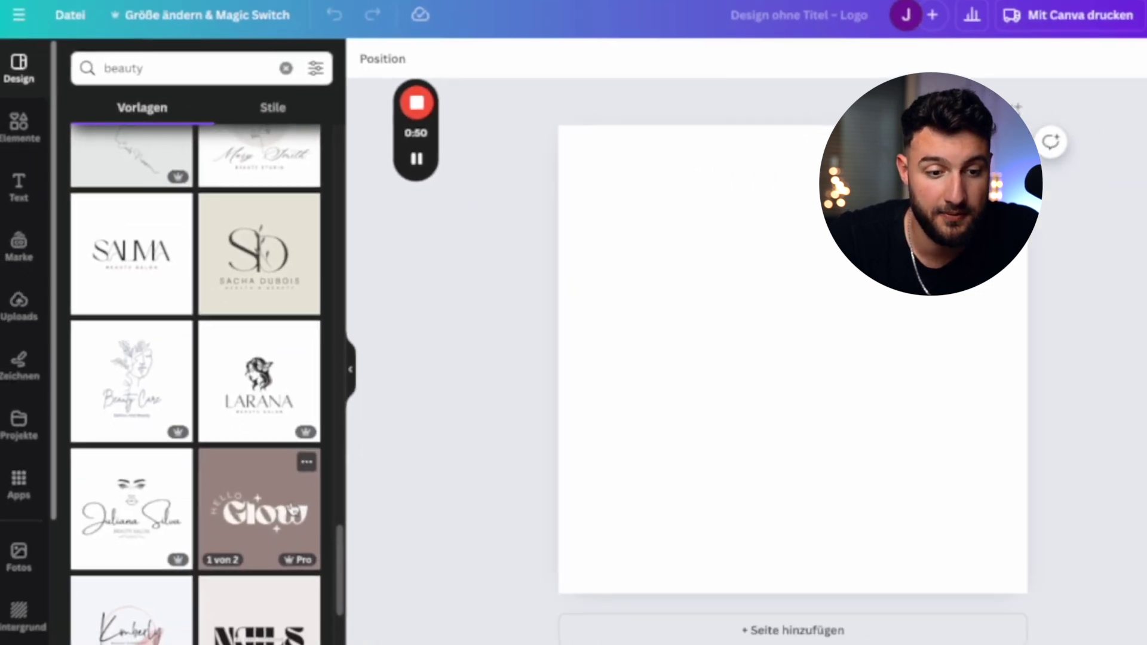
click(260, 498)
scroll(156, 239, down, 3)
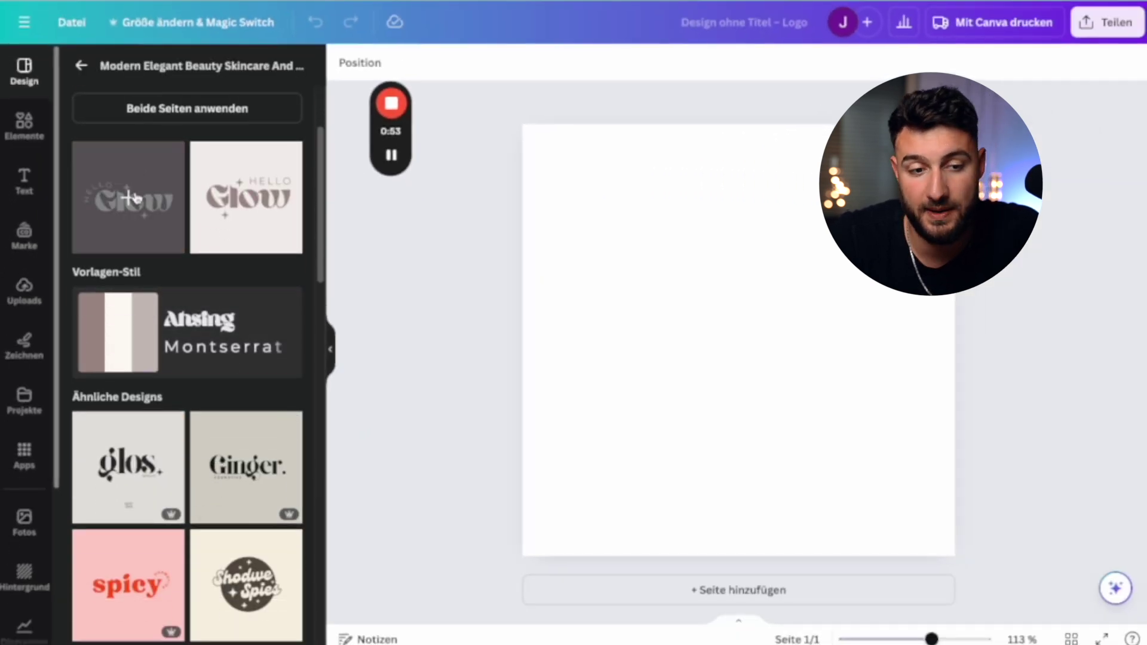
click(135, 199)
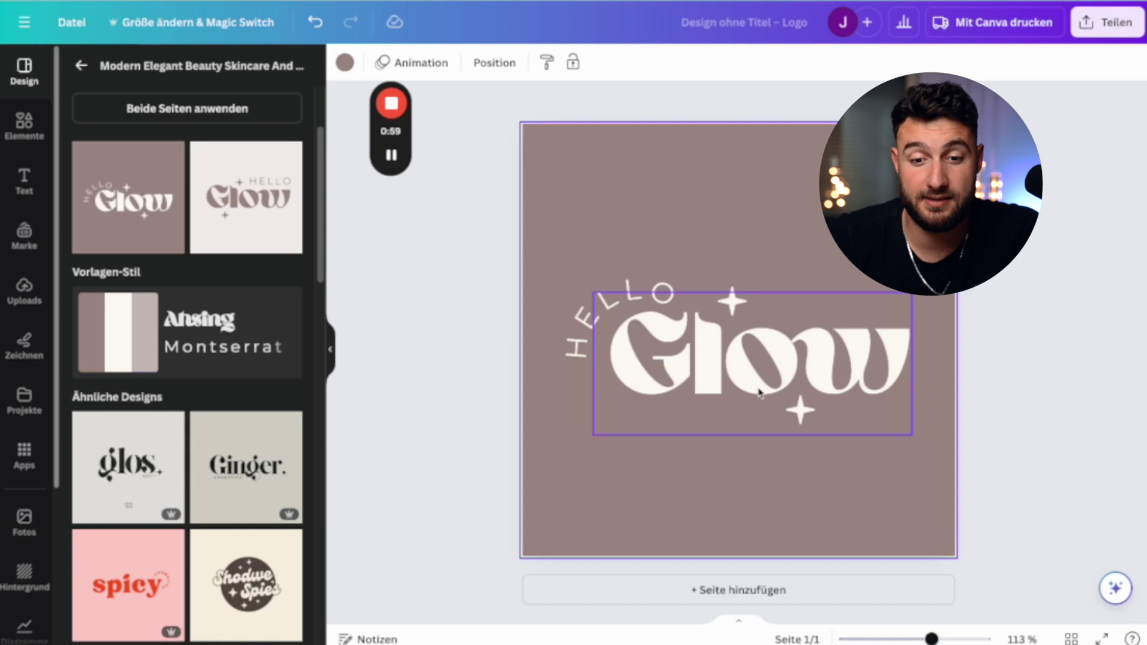
Colour the STONE Glow lettering black and set the page background to white.
click(724, 376)
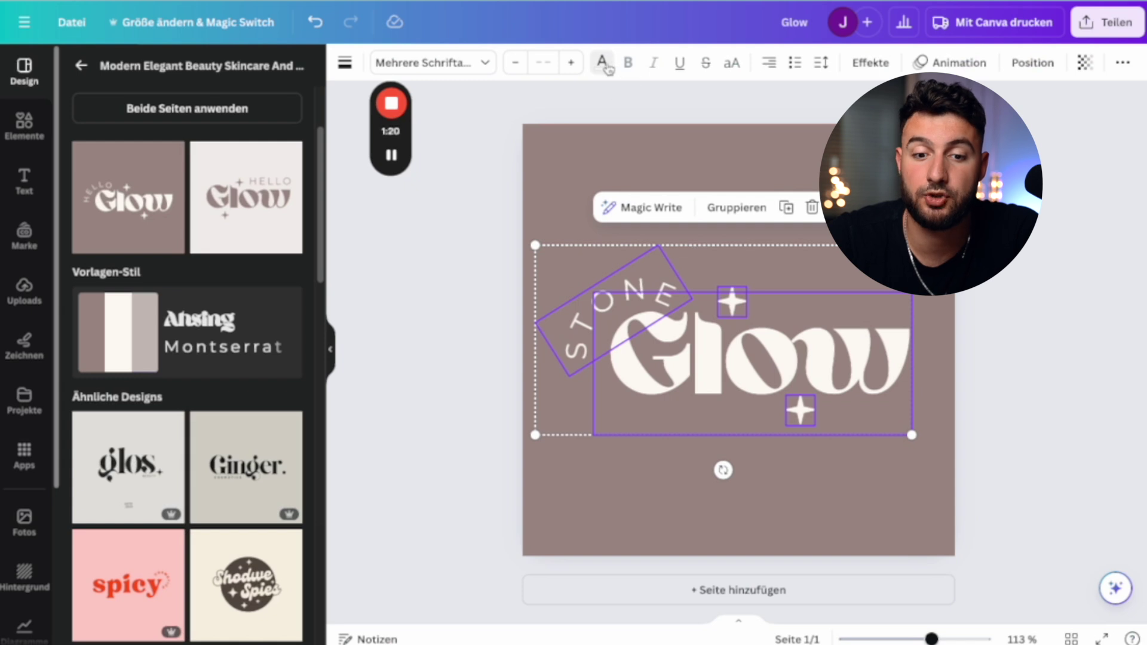
click(602, 62)
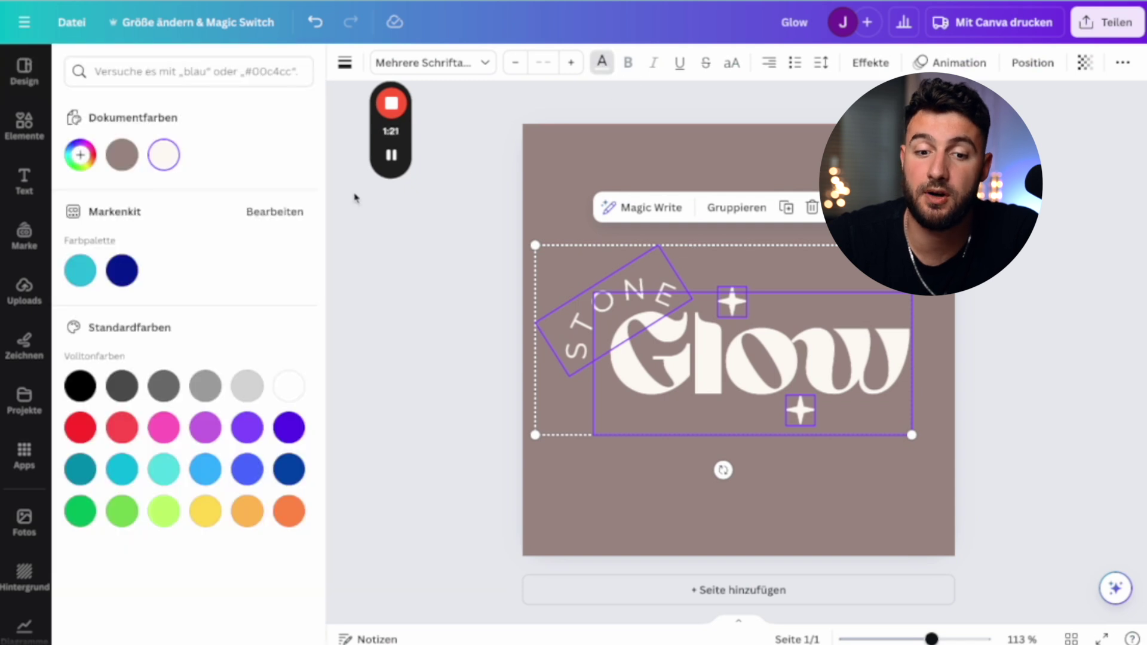
click(81, 388)
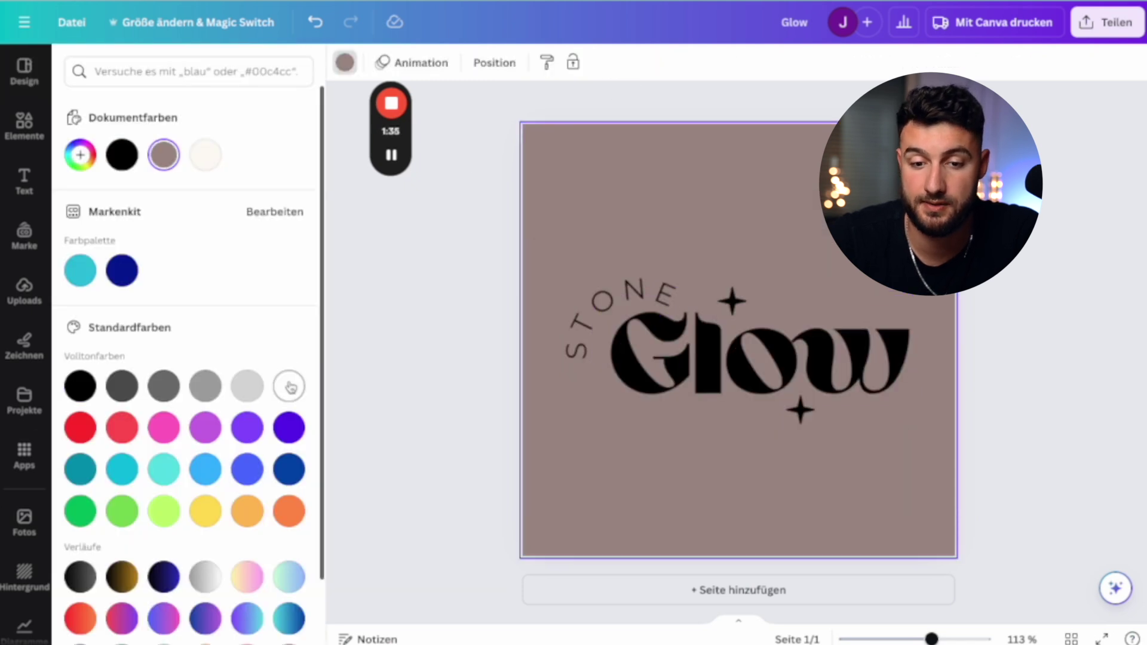
click(289, 387)
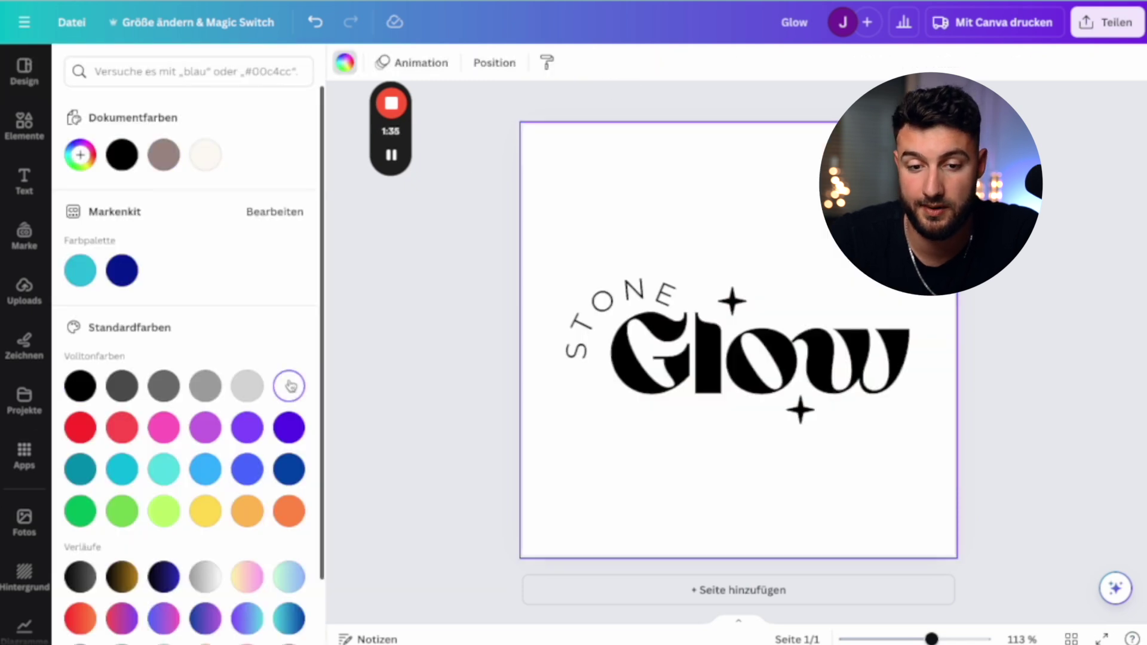
click(434, 321)
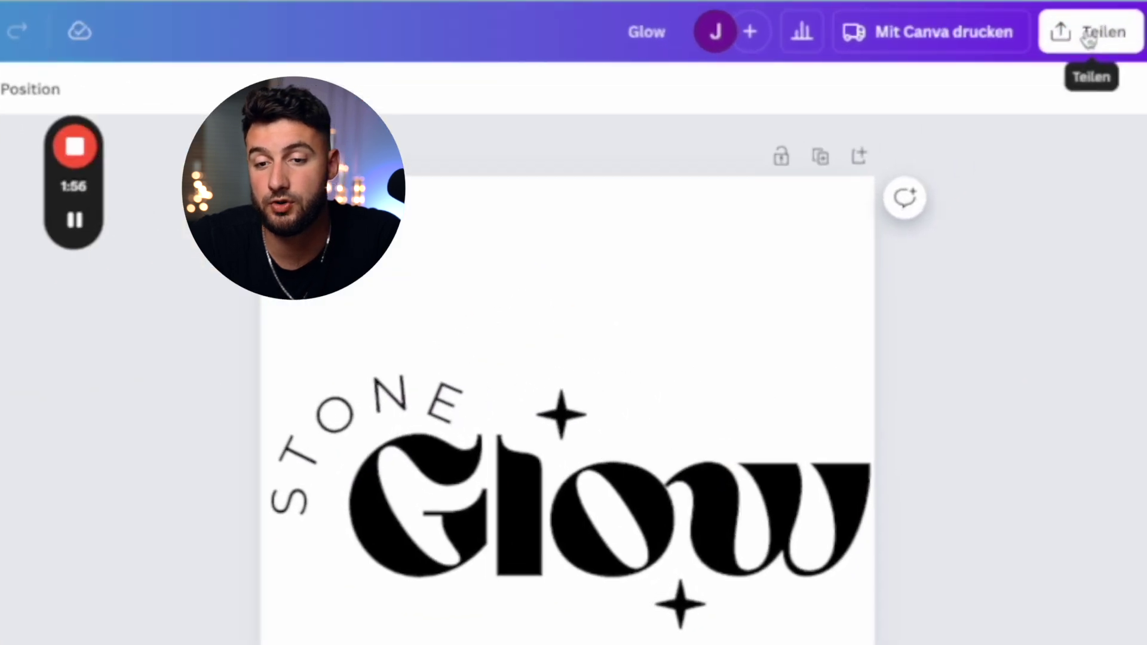
click(1106, 22)
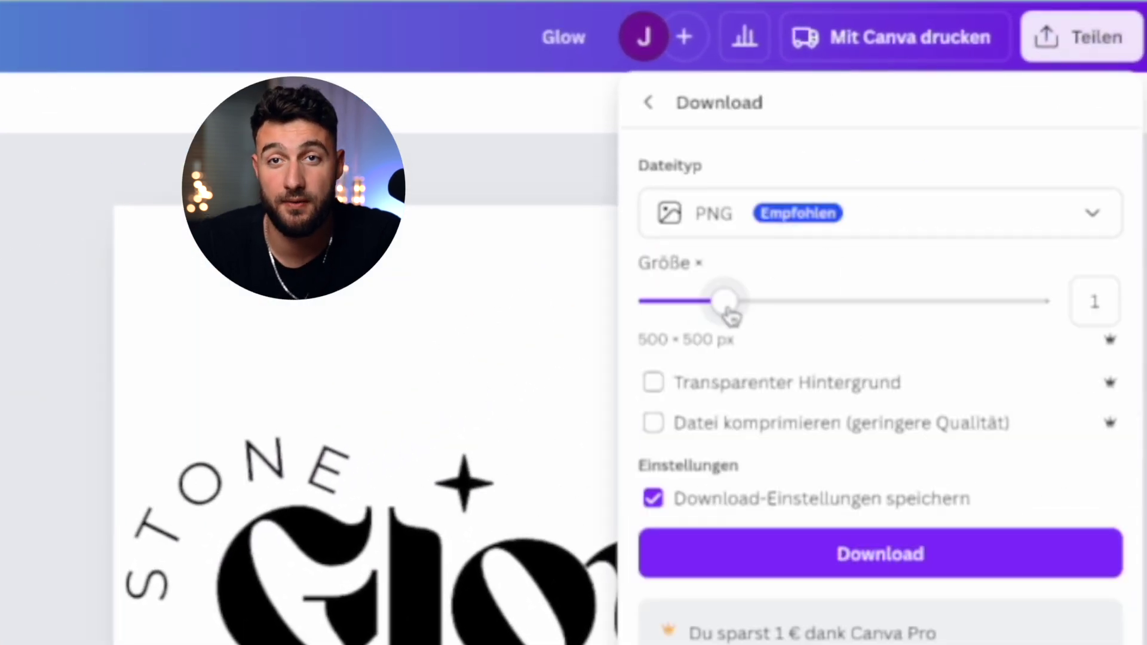
Enlarge the logo download to 2.375× and tick Transparenter Hintergrund.
drag(728, 302, 932, 303)
click(876, 399)
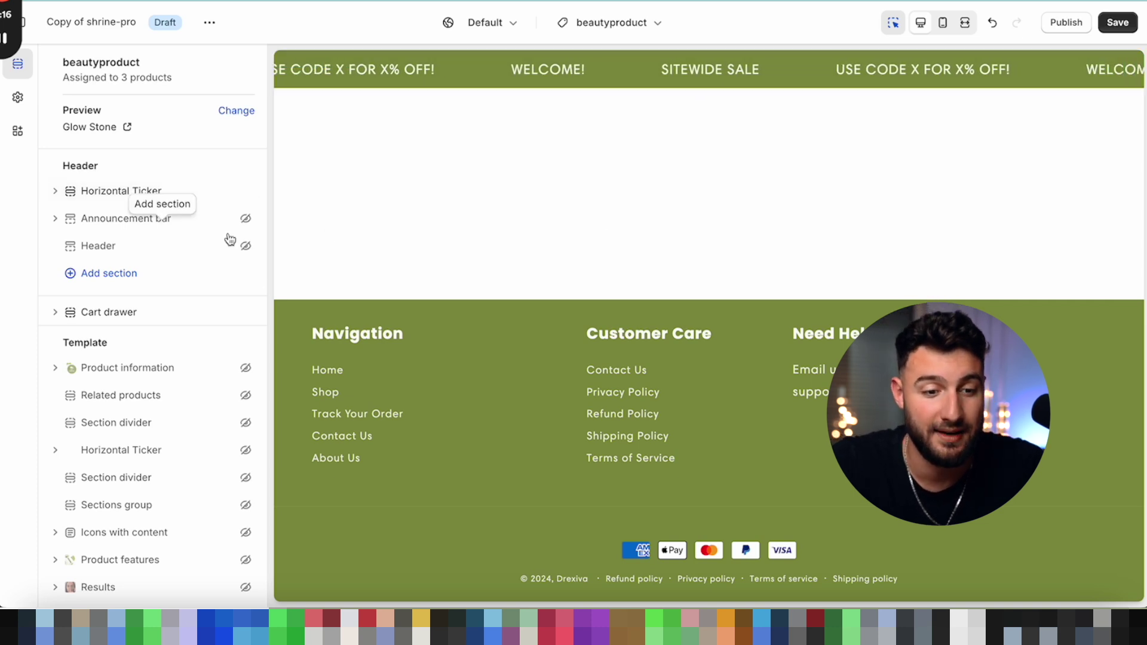
Unhide the Announcement bar section in the theme editor's section list.
click(243, 218)
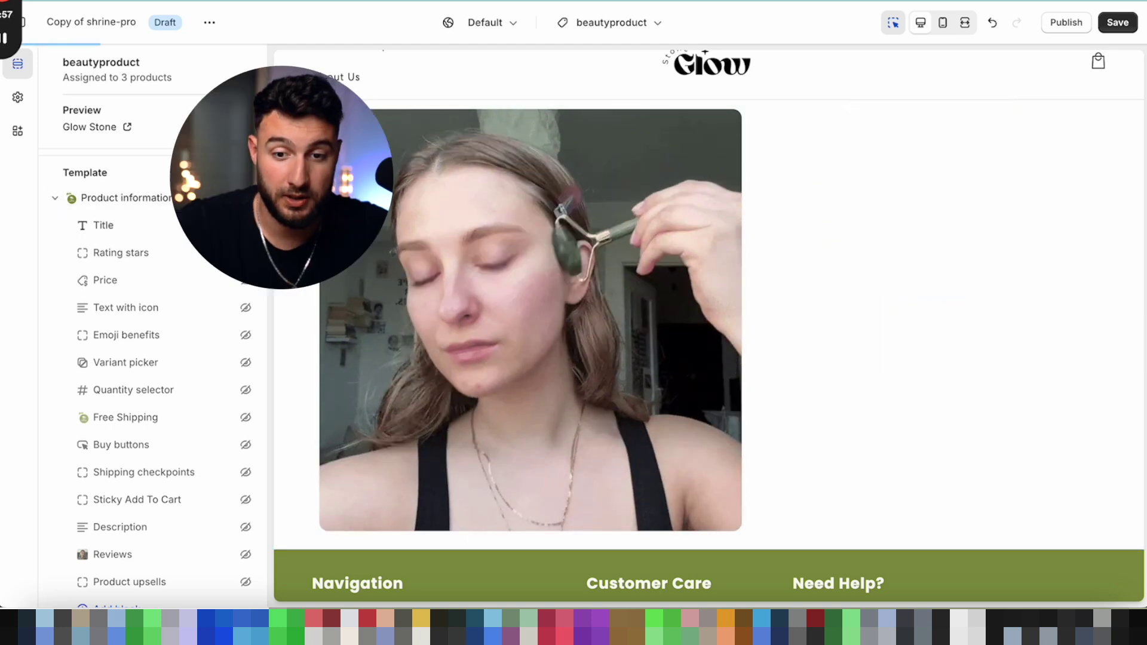
Unhide the Glow Stone title, then select the Cooling Effect benefits and quantity bundle blocks.
click(244, 226)
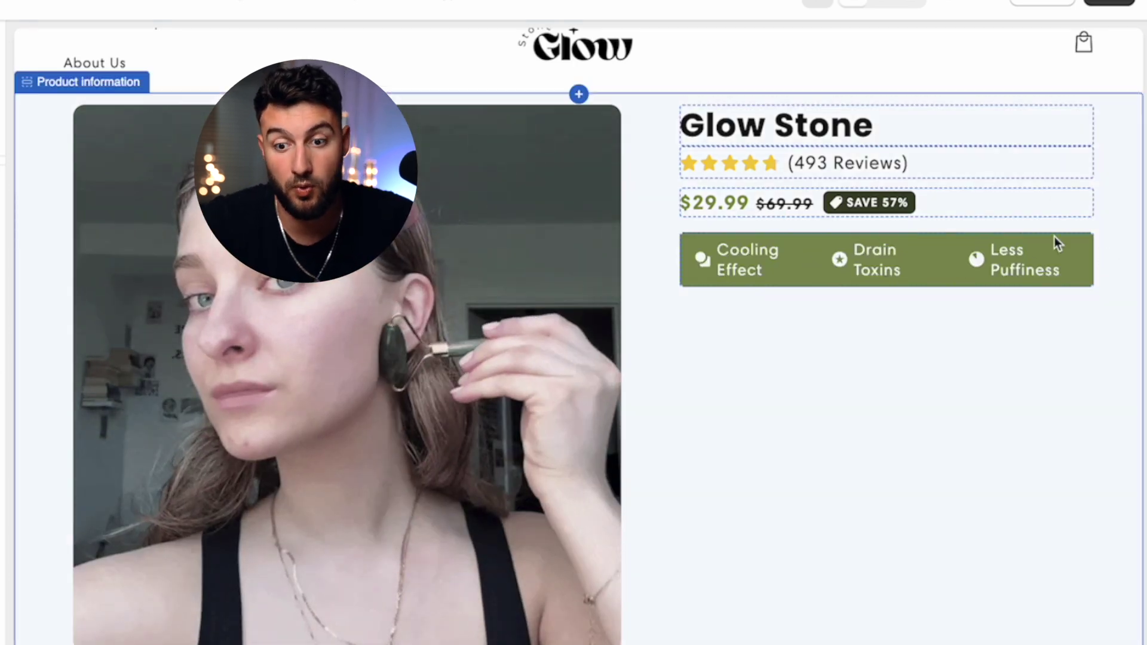
click(1056, 256)
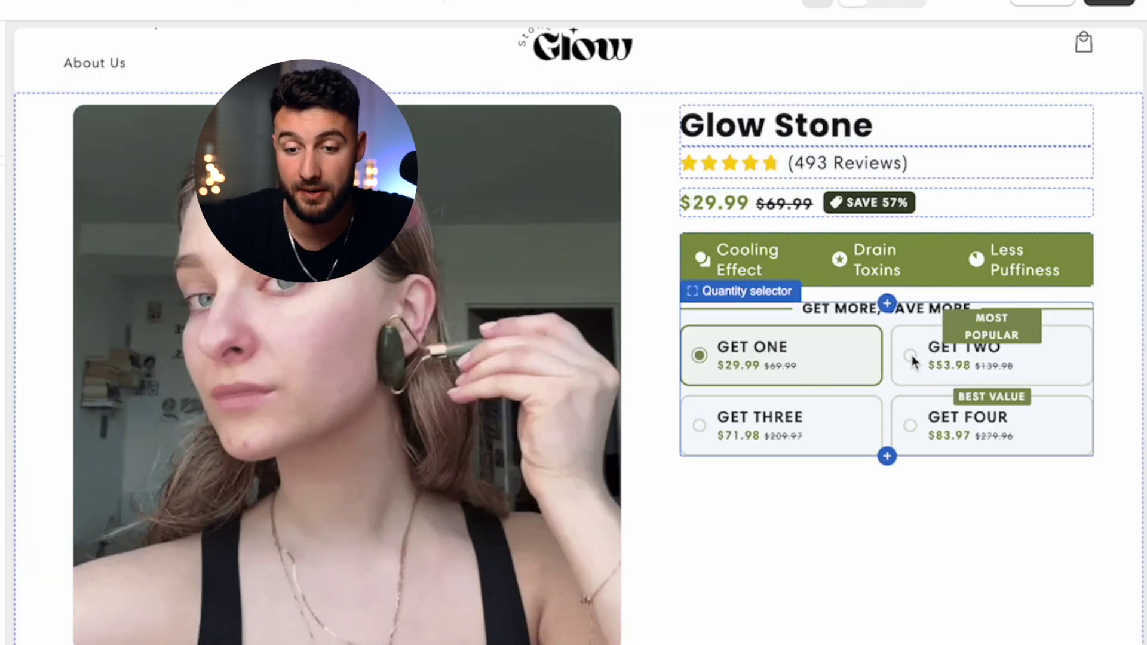
click(912, 360)
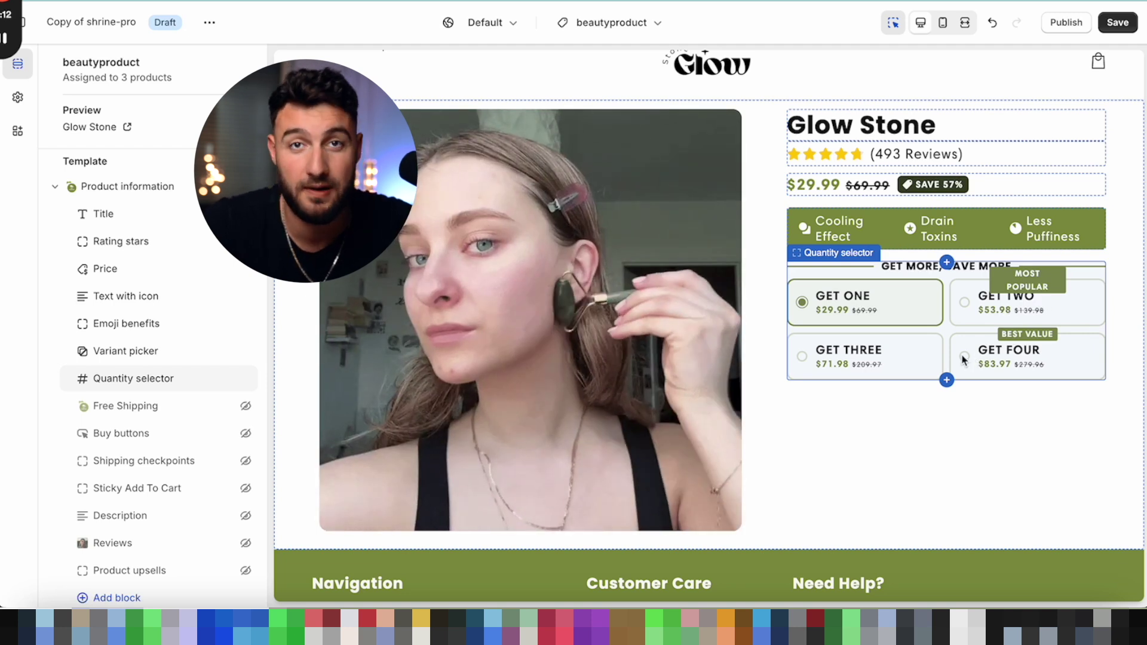
Unhide the Free Shipping gifts block and preview GET TWO and GET THREE bundles.
click(246, 405)
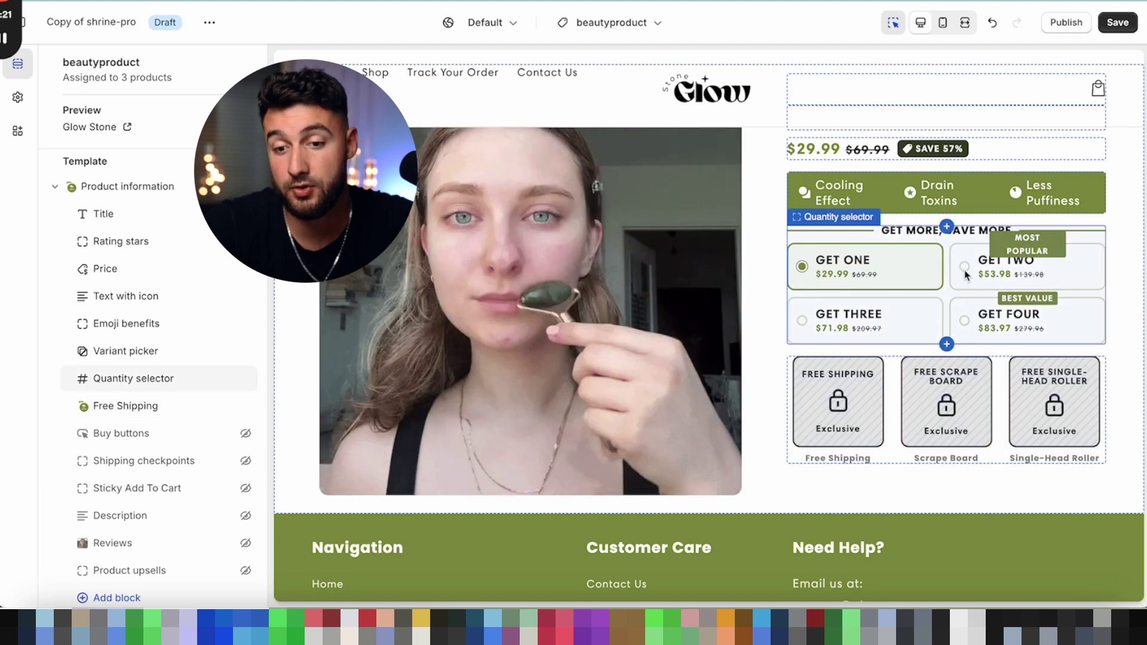
click(965, 269)
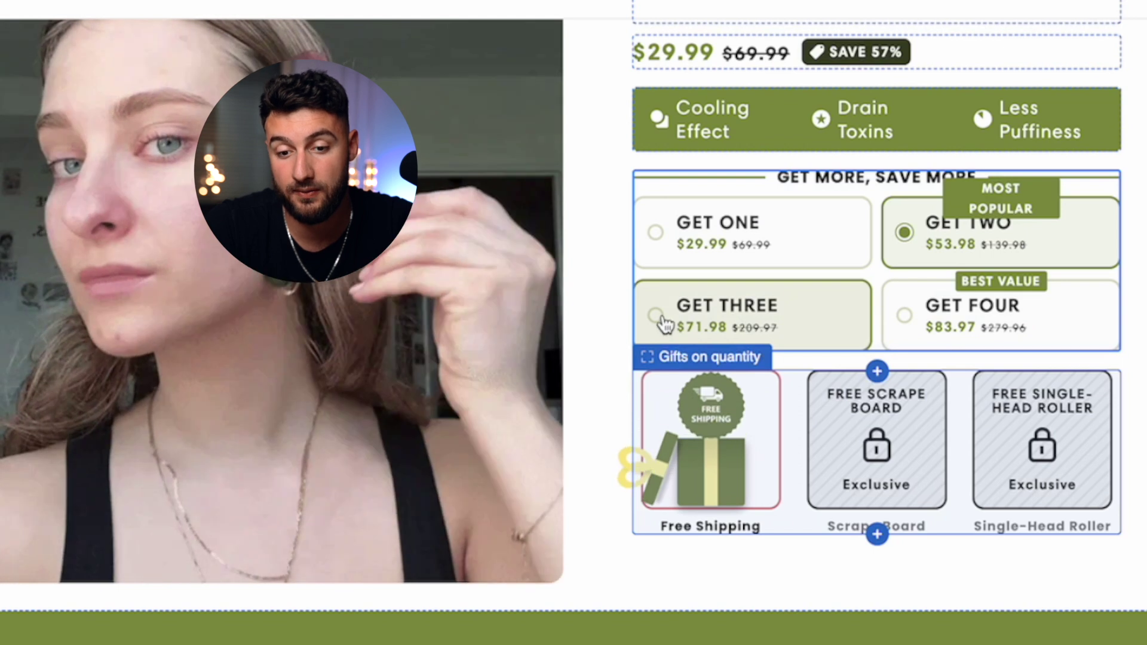
click(663, 320)
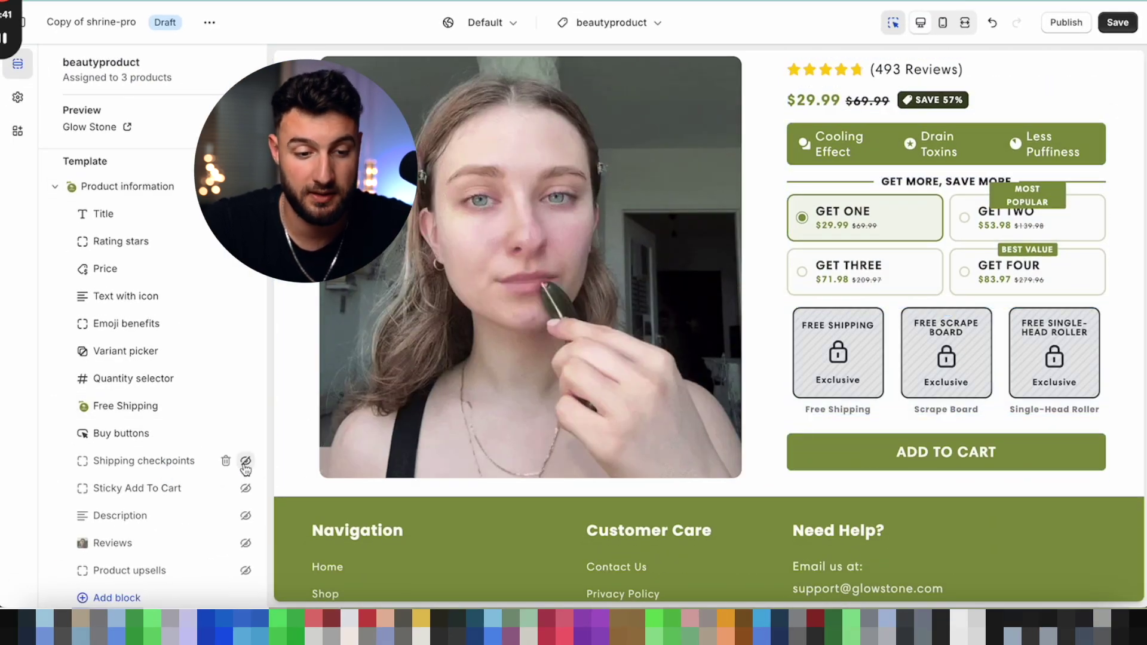
Unhide the Shipping checkpoints timeline under Add to Cart.
click(246, 461)
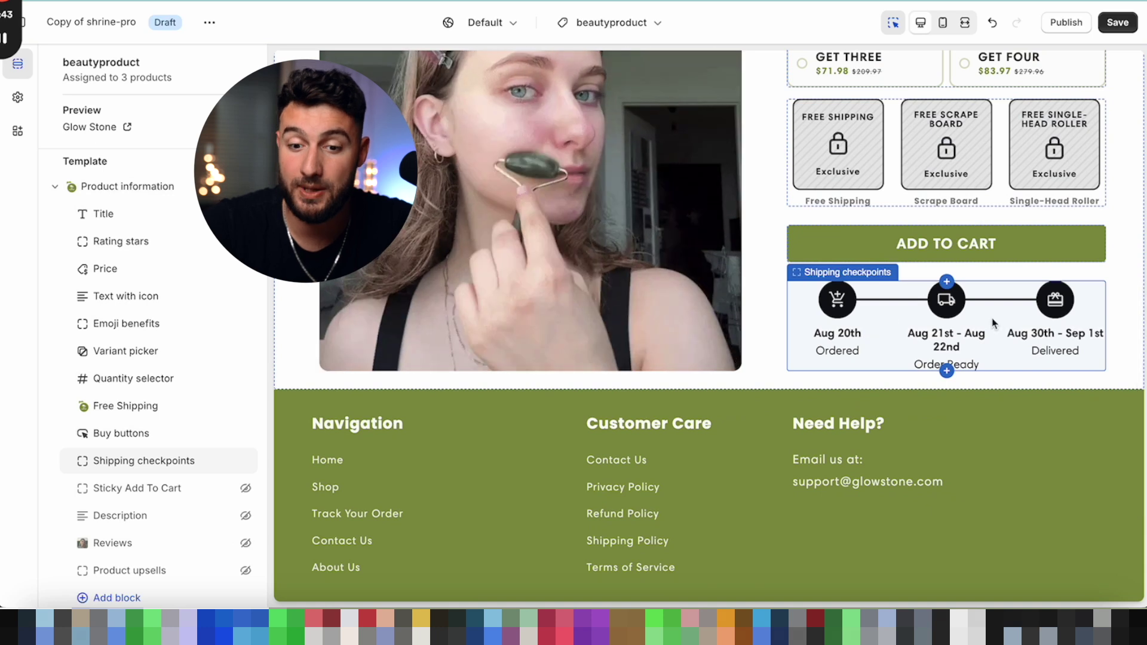
scroll(993, 323, up, 1)
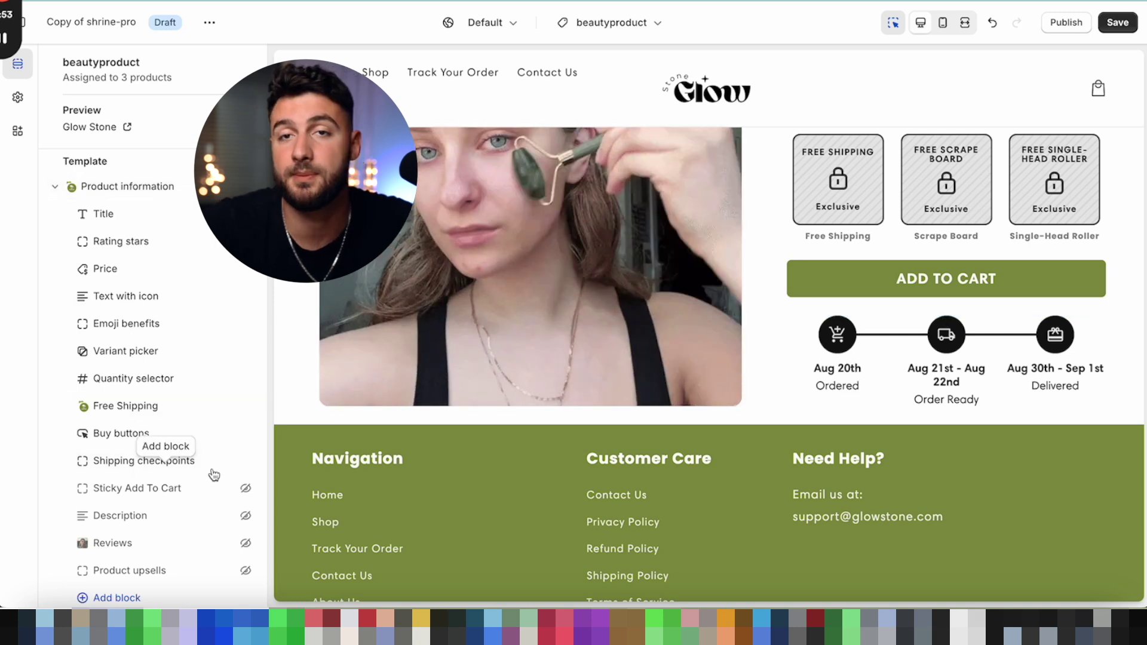
mouse_move(214, 475)
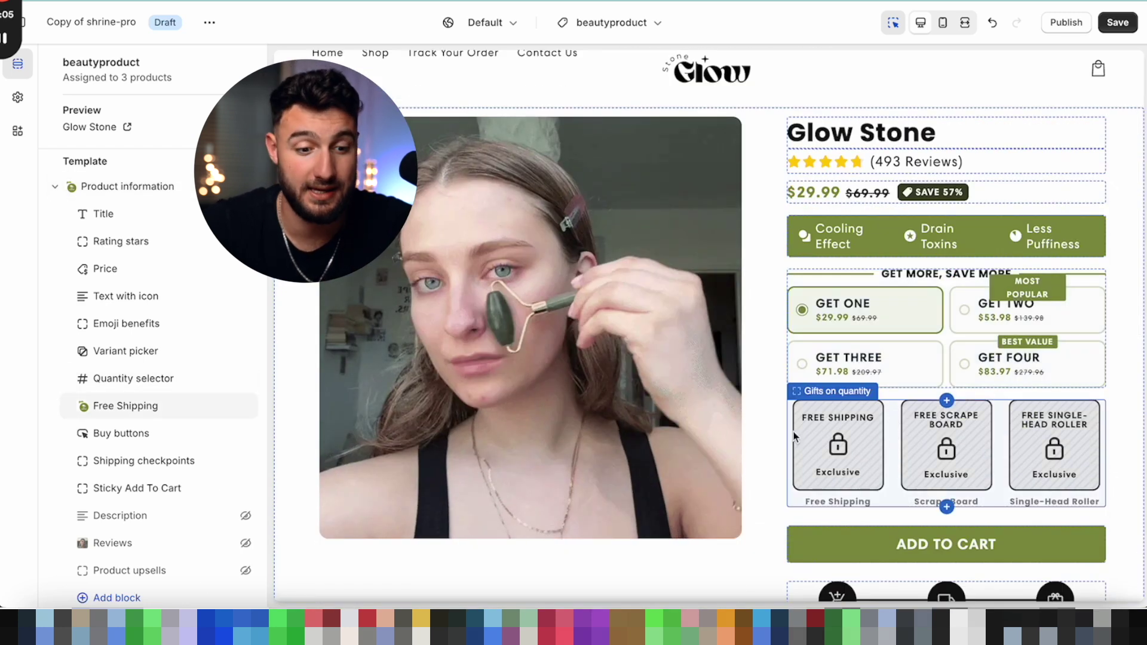
scroll(959, 584, down, 8)
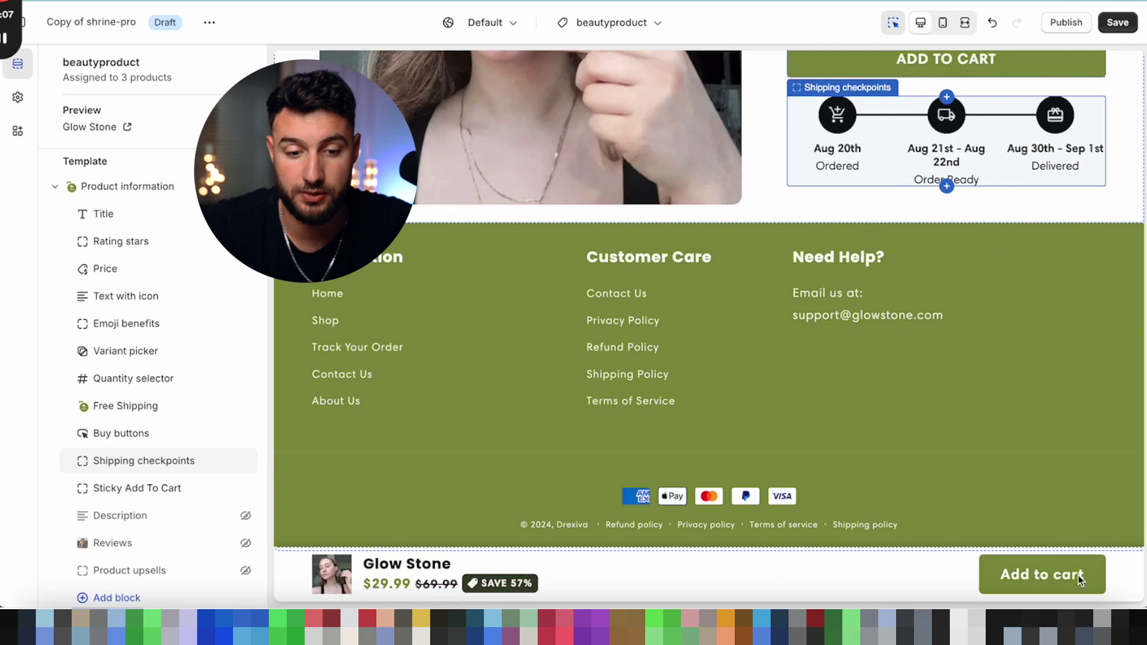
Open the Jade Face Mask upsell settings, switch its toggle off, and return to the block list.
scroll(251, 508, down, 1)
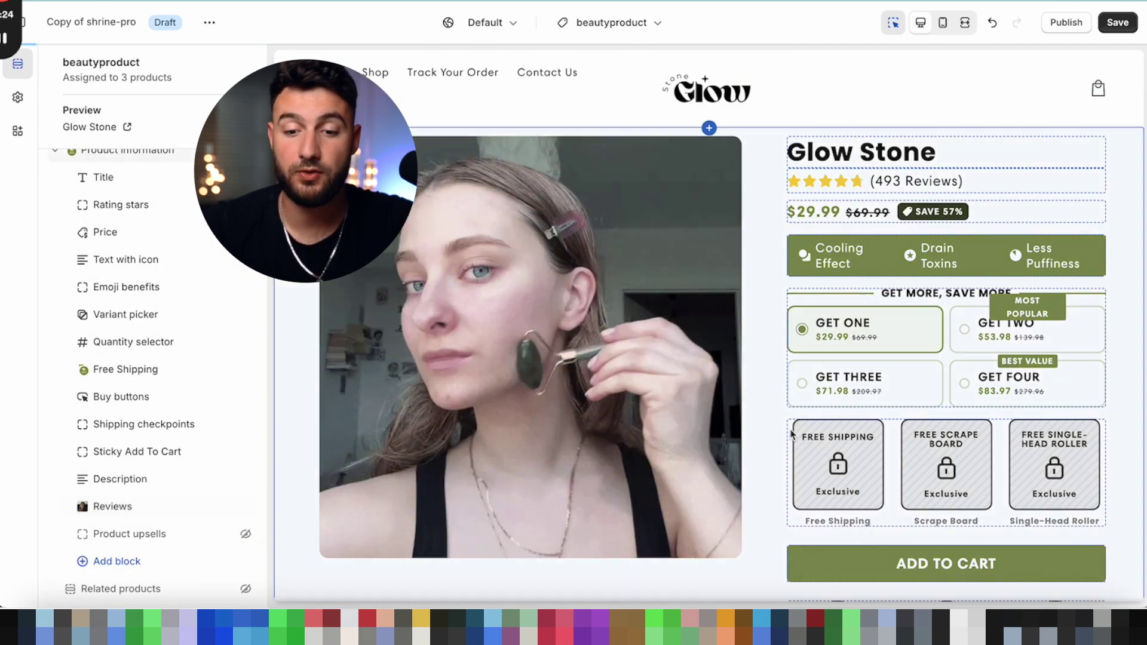
scroll(794, 440, down, 5)
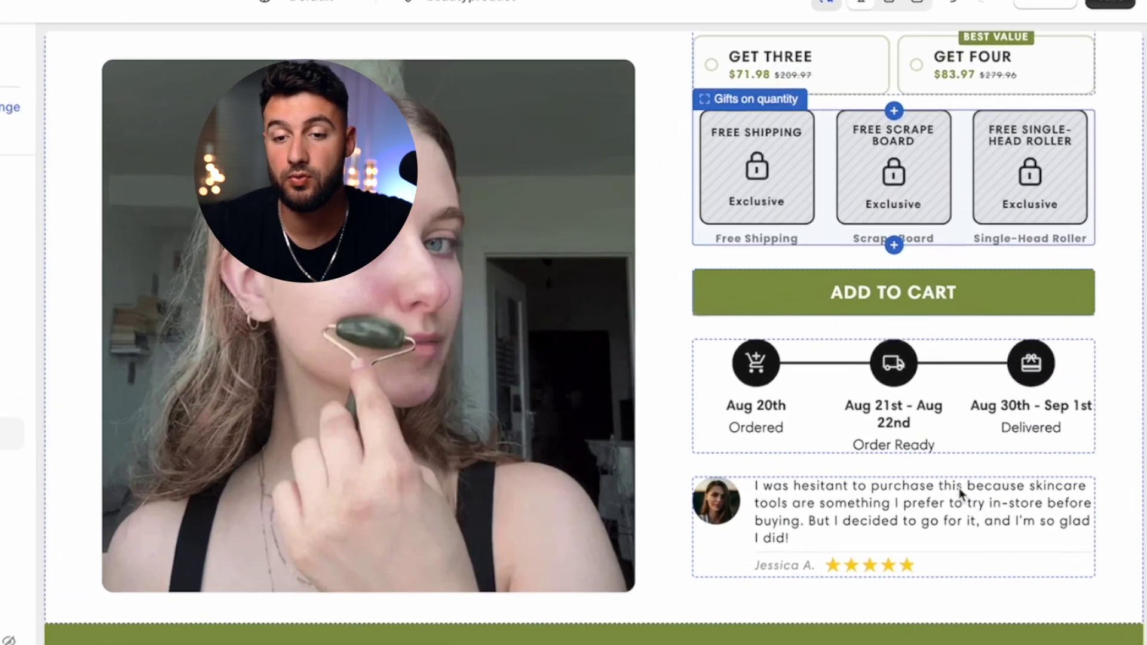
scroll(848, 412, down, 2)
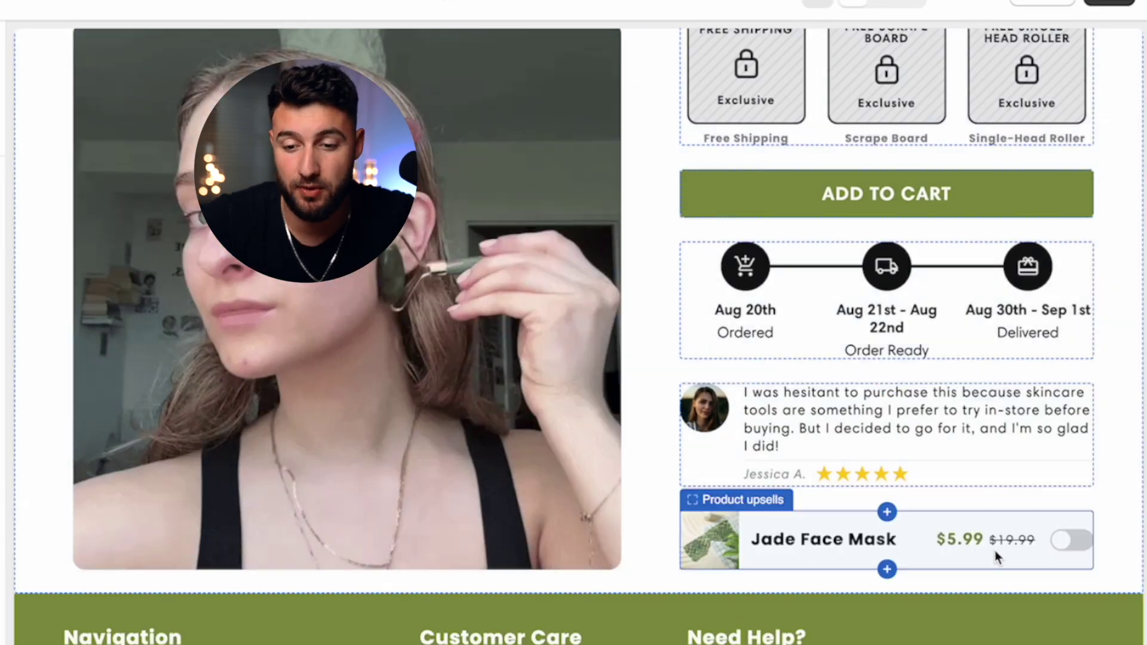
scroll(1069, 546, up, 5)
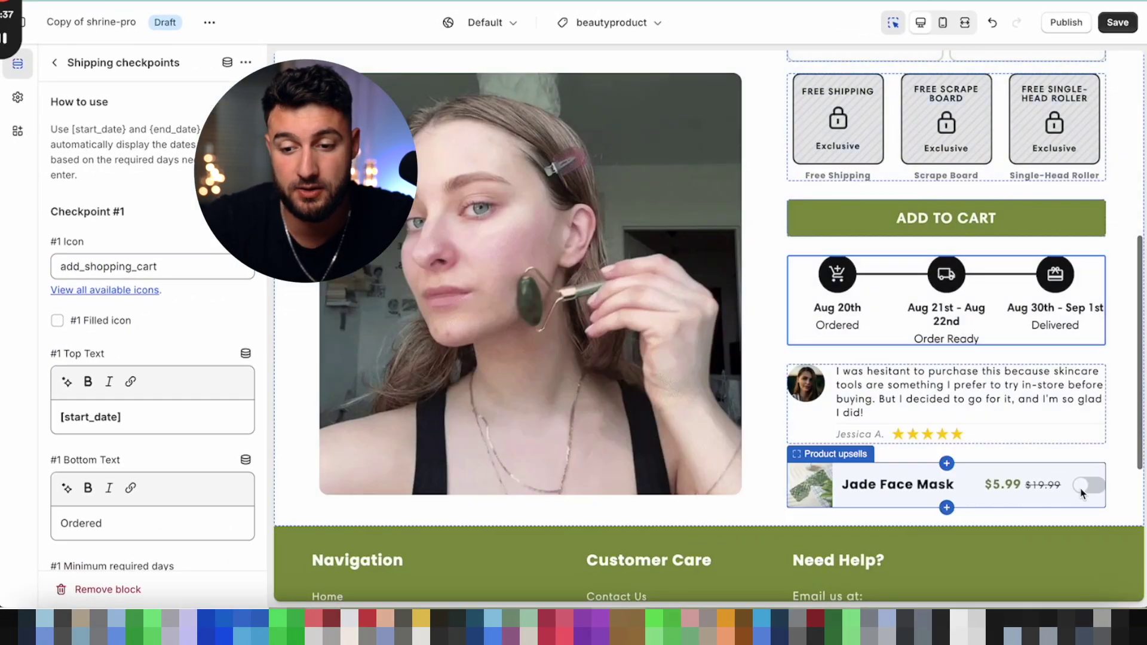
click(1082, 490)
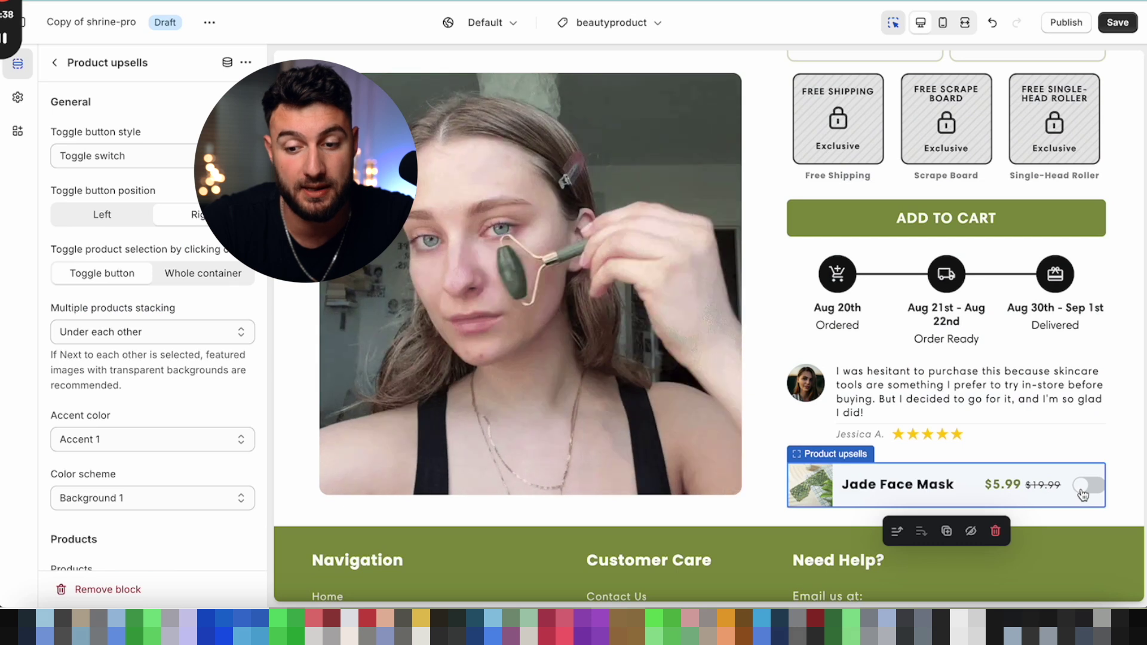
click(1086, 489)
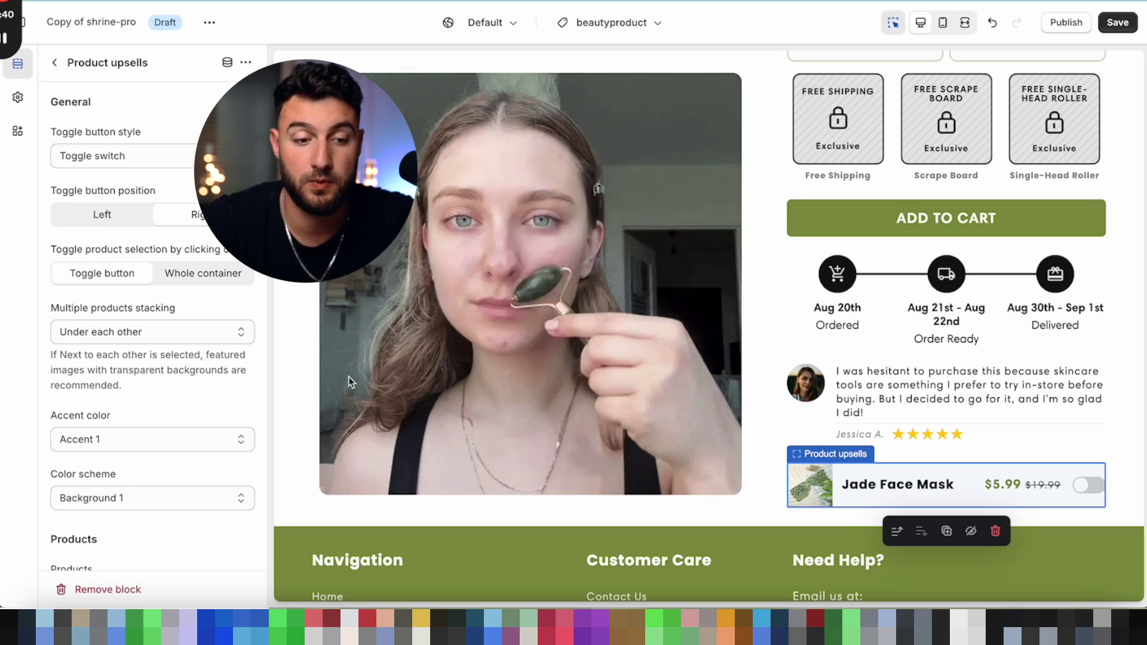
click(37, 62)
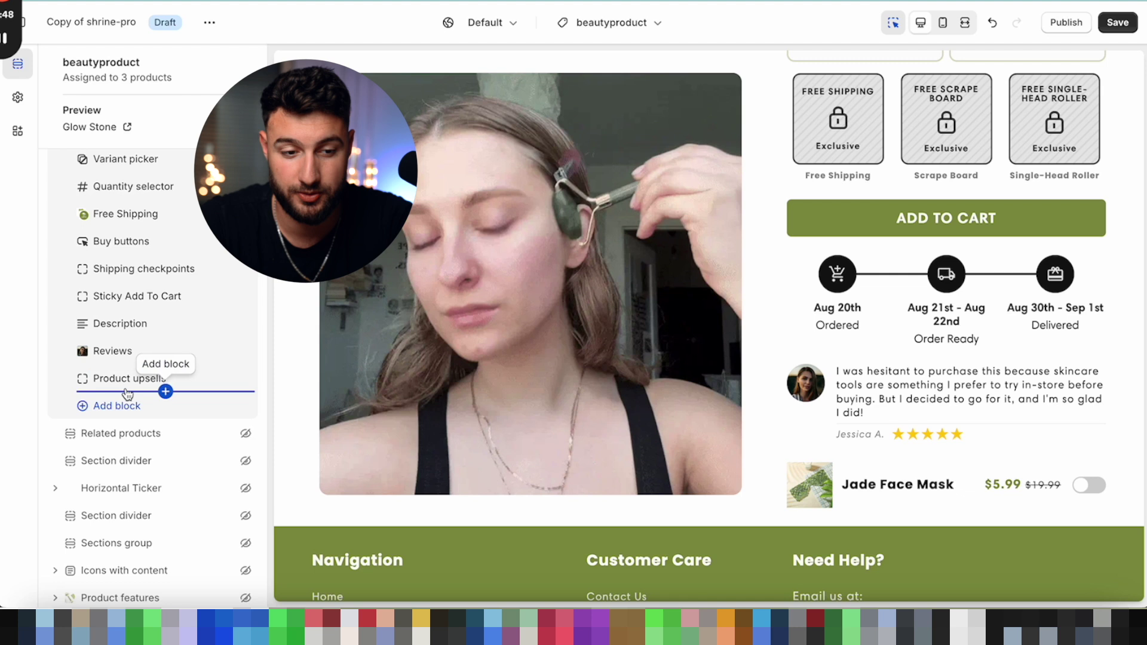
Unhide the Horizontal Ticker, the wave divider below it and the Sections group benefit list.
scroll(685, 360, down, 3)
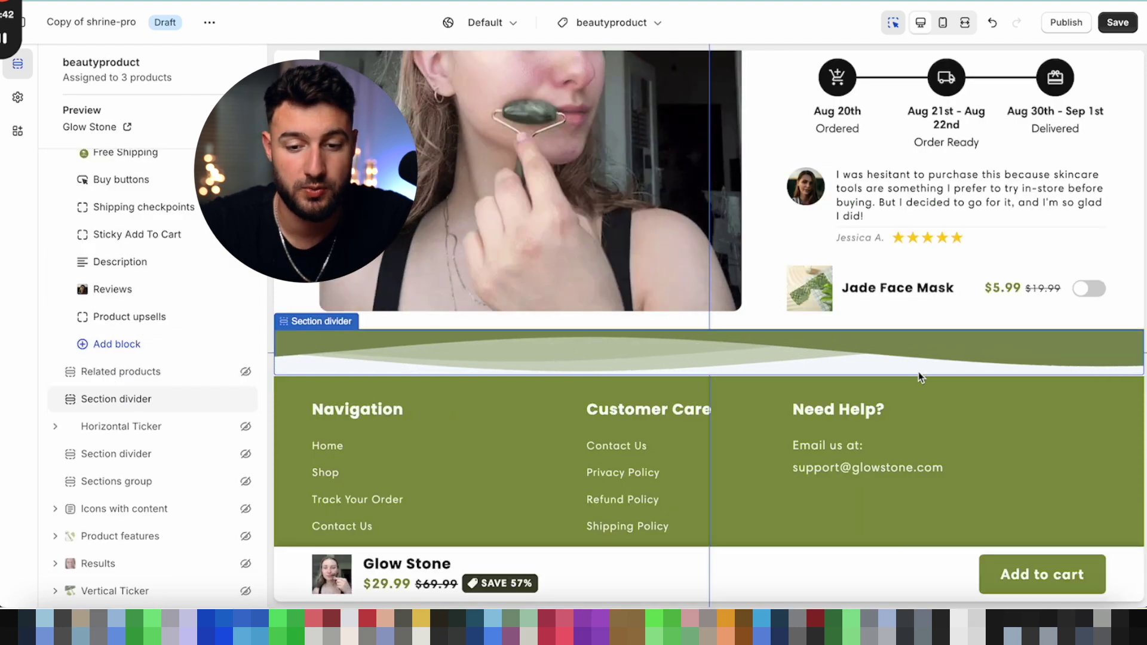
click(245, 426)
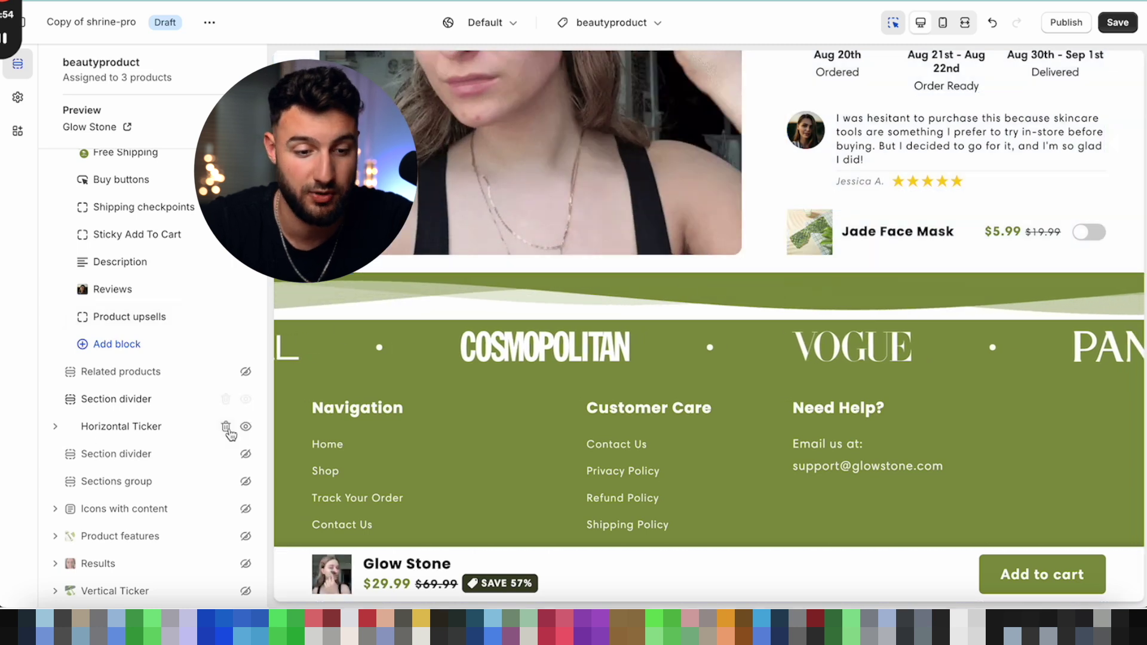
click(246, 454)
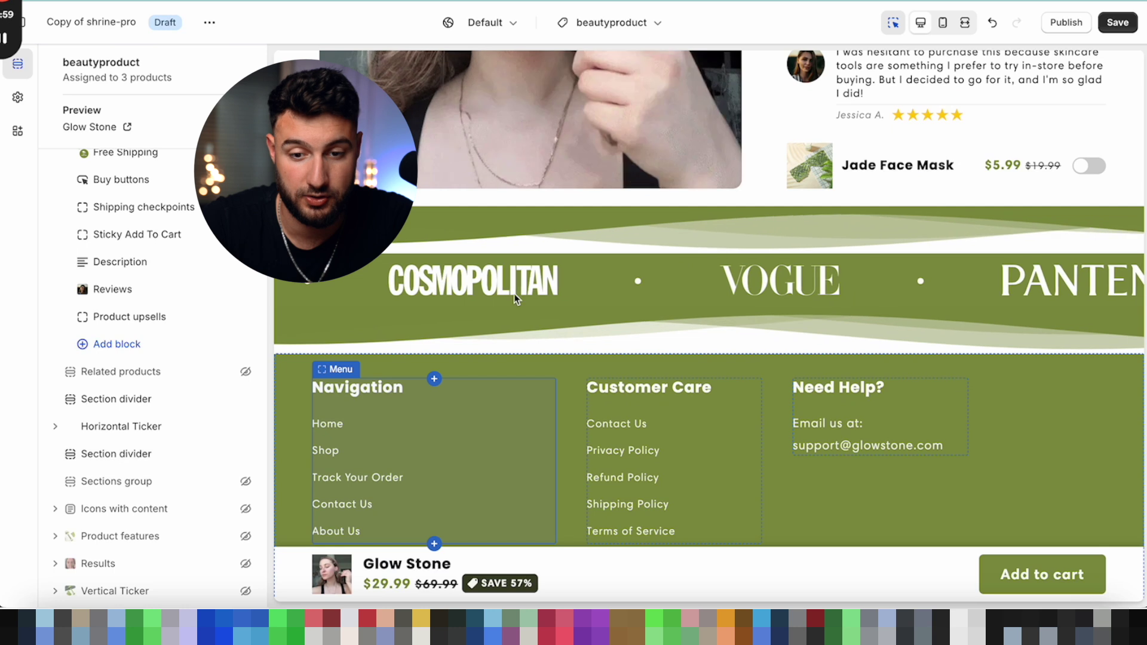
click(246, 481)
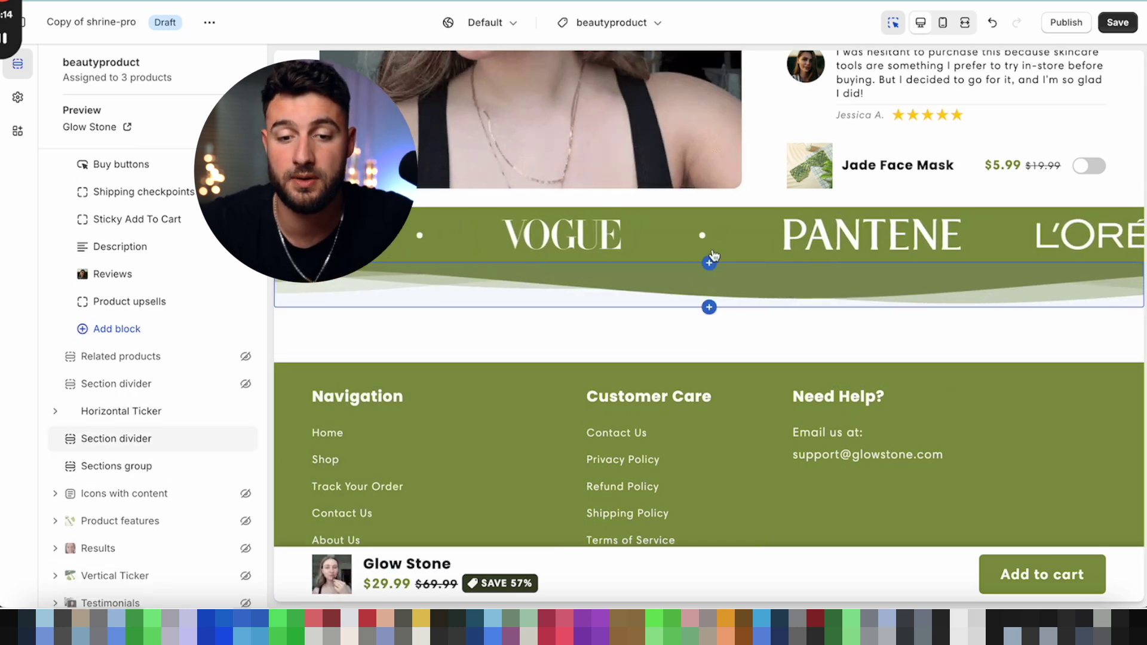
click(182, 466)
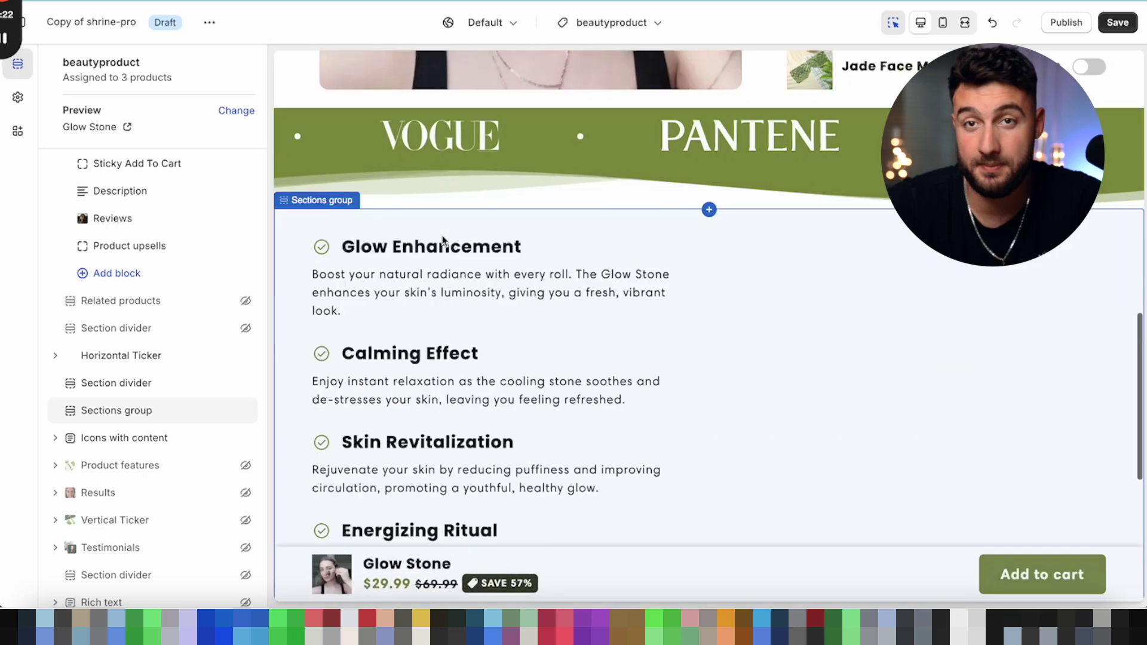
scroll(426, 329, down, 2)
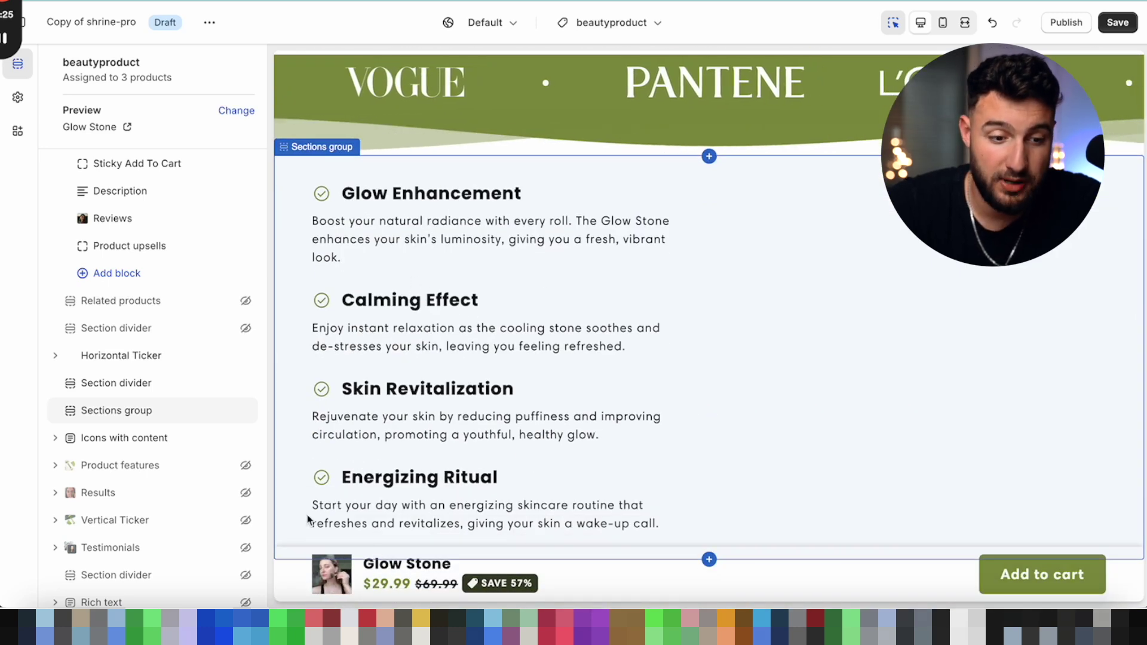
Unhide the Product features and Our Results sections.
click(246, 465)
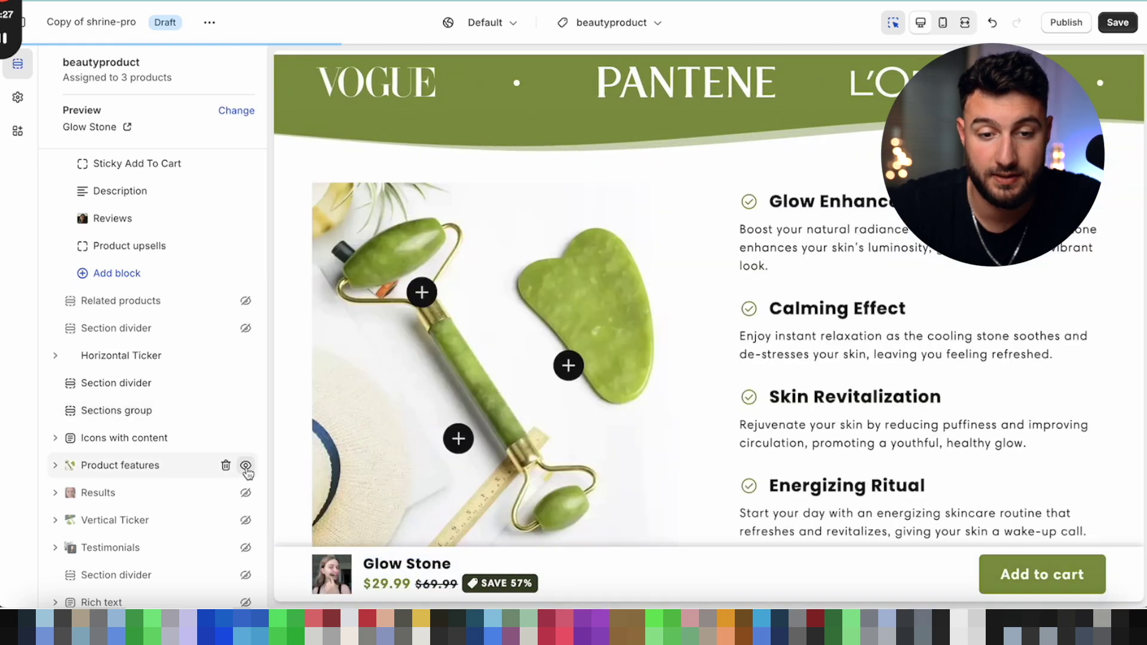
scroll(715, 275, down, 3)
scroll(427, 226, up, 3)
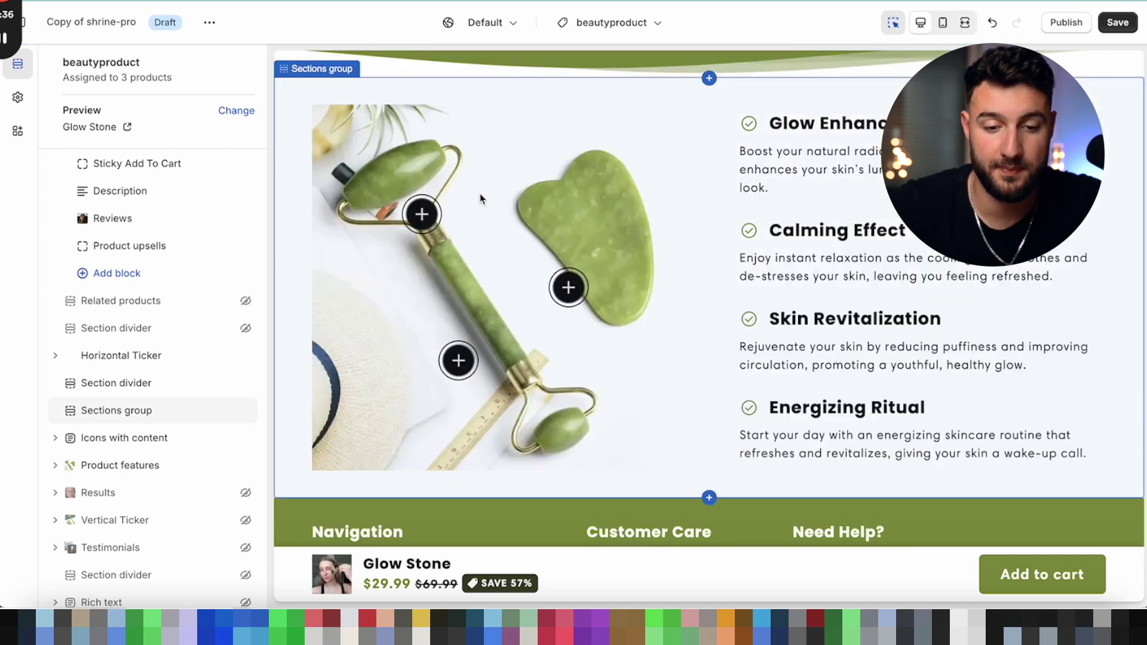
scroll(255, 457, down, 2)
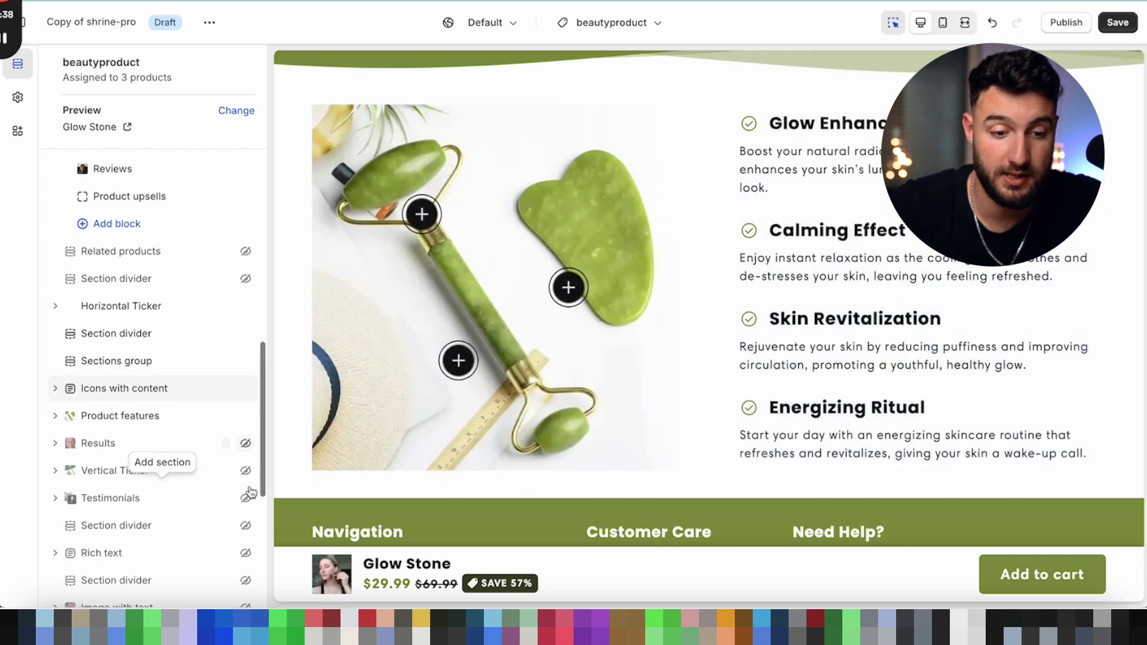
click(491, 361)
scroll(507, 358, down, 4)
scroll(528, 357, down, 3)
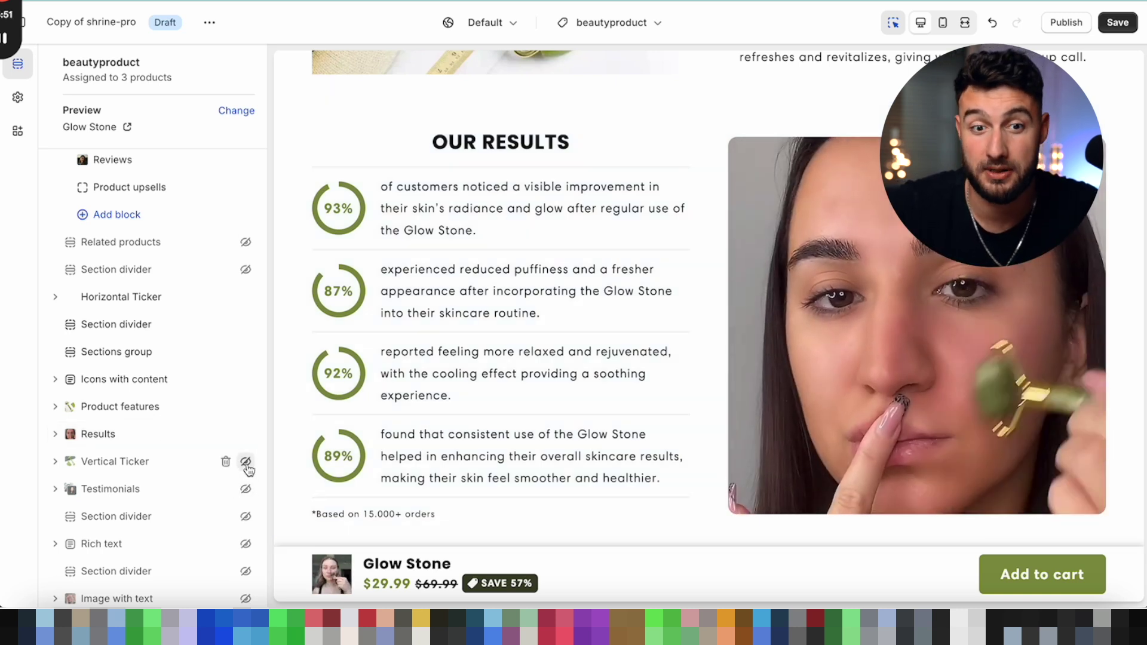
Unhide the Vertical Ticker, the wave divider after testimonials and the money-back guarantee Rich text.
click(246, 462)
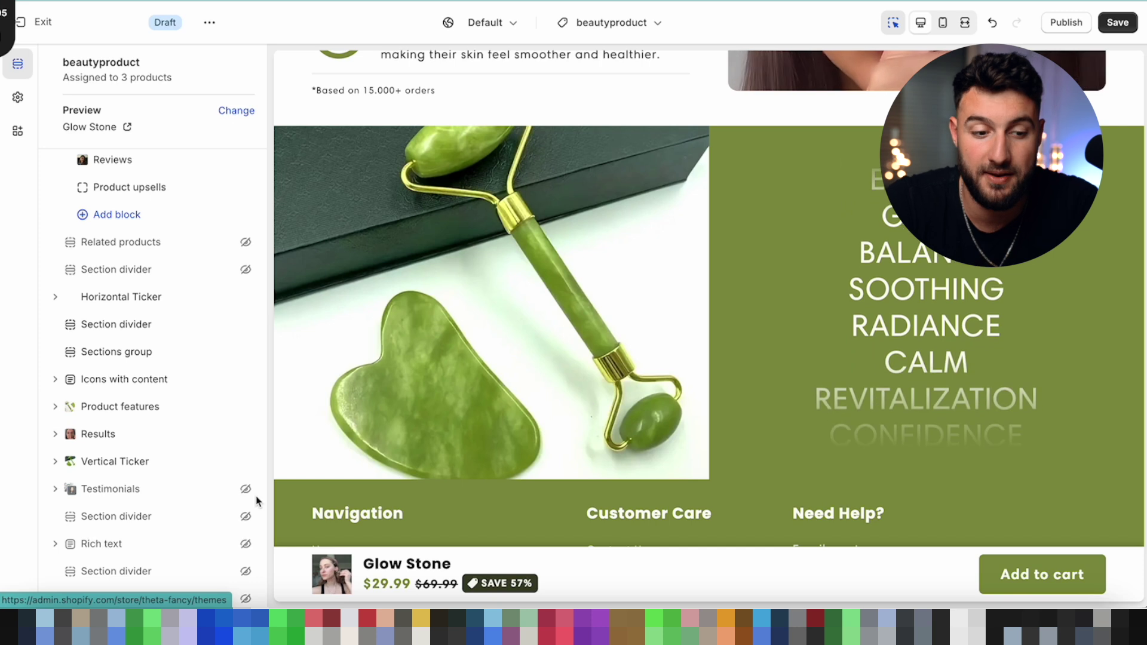
scroll(250, 497, down, 1)
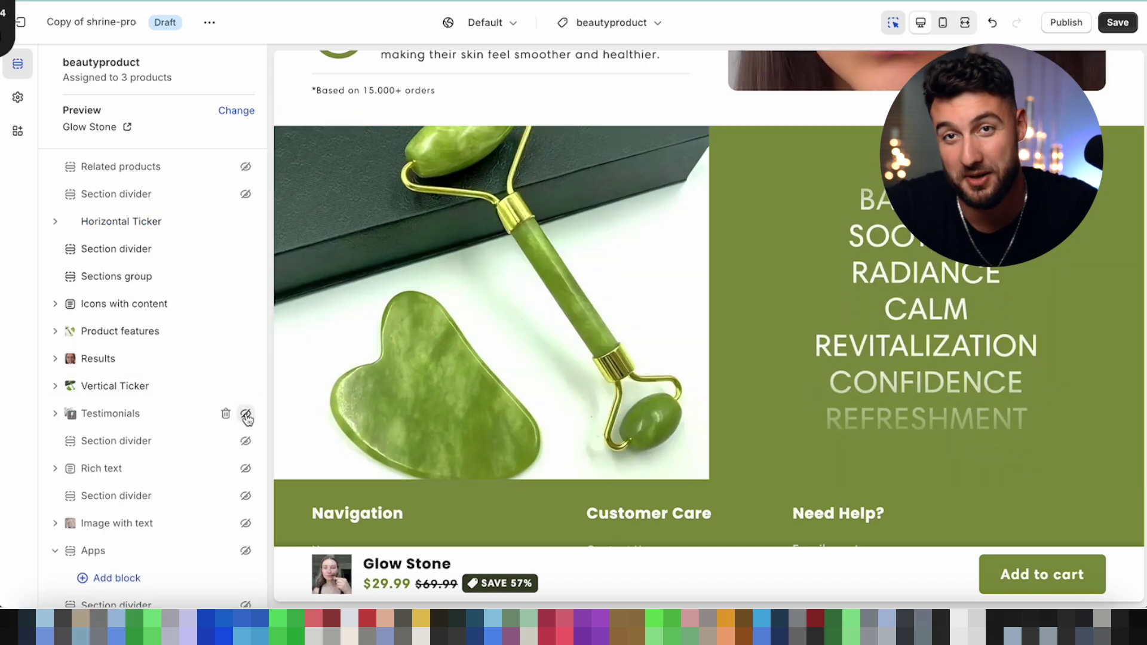
scroll(742, 306, down, 5)
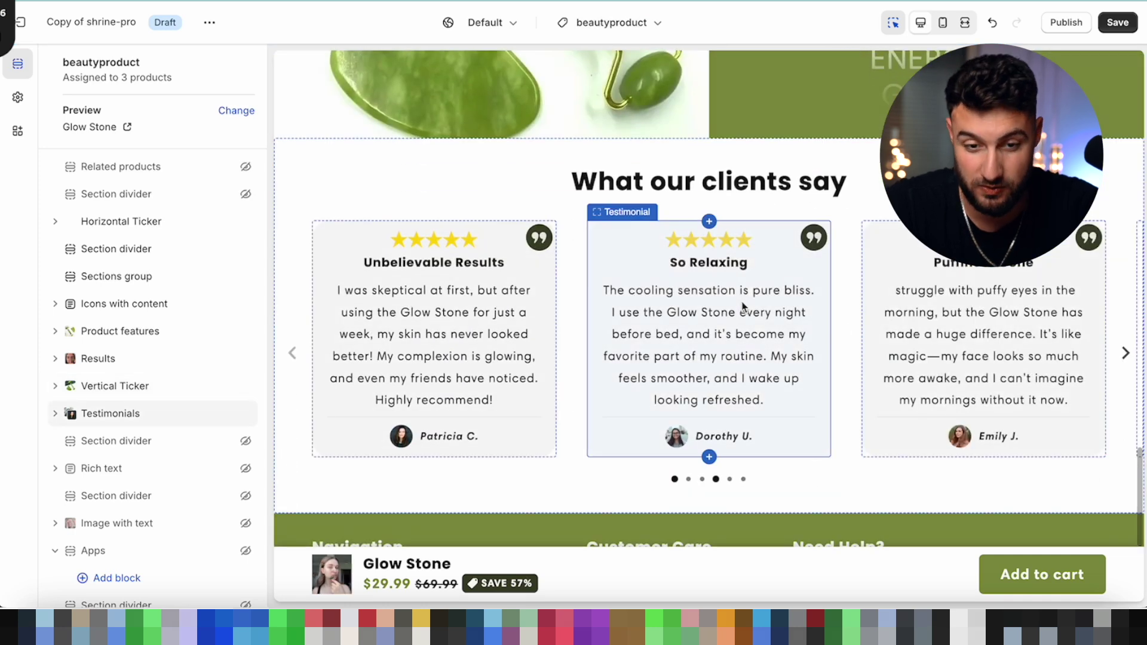
scroll(743, 306, down, 1)
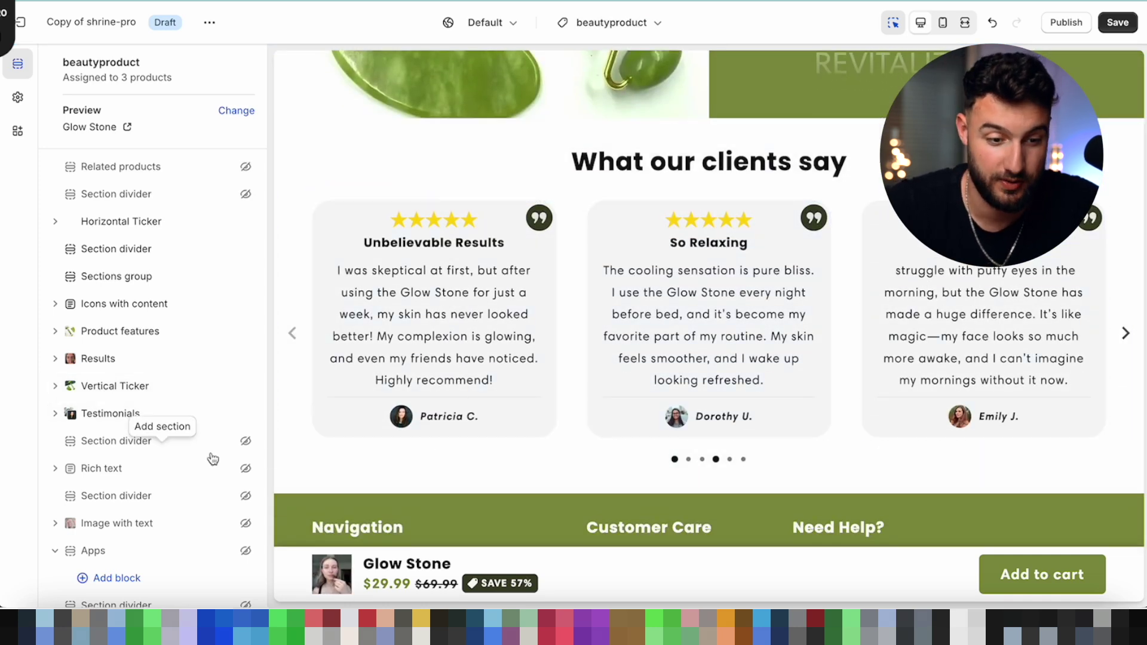
scroll(213, 459, down, 1)
click(246, 381)
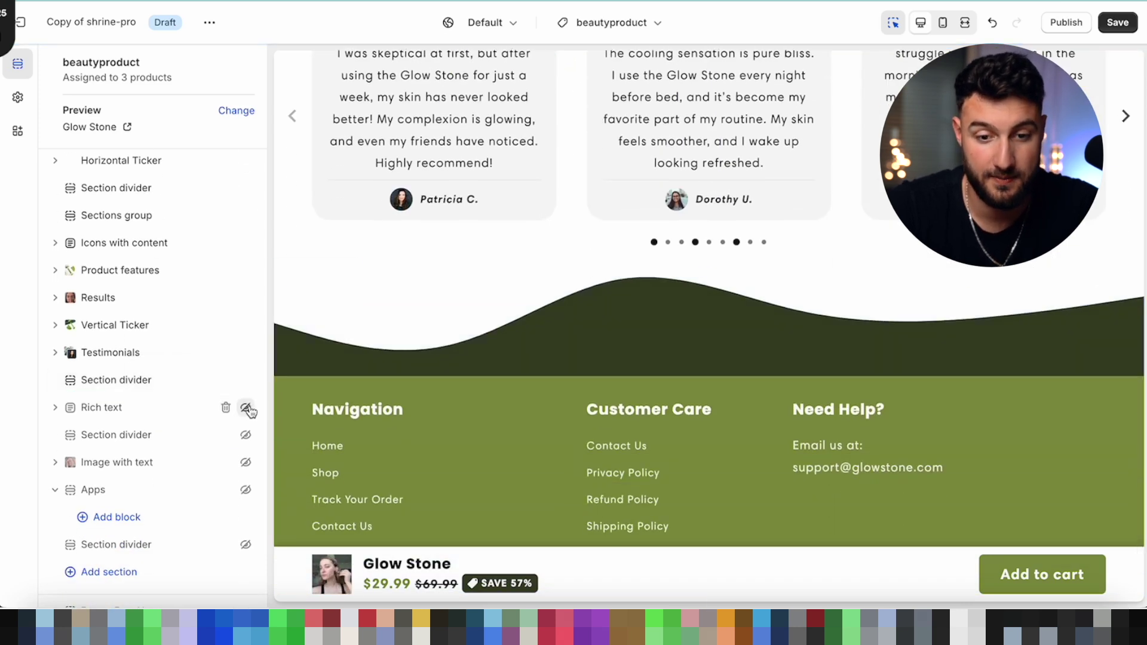
click(245, 408)
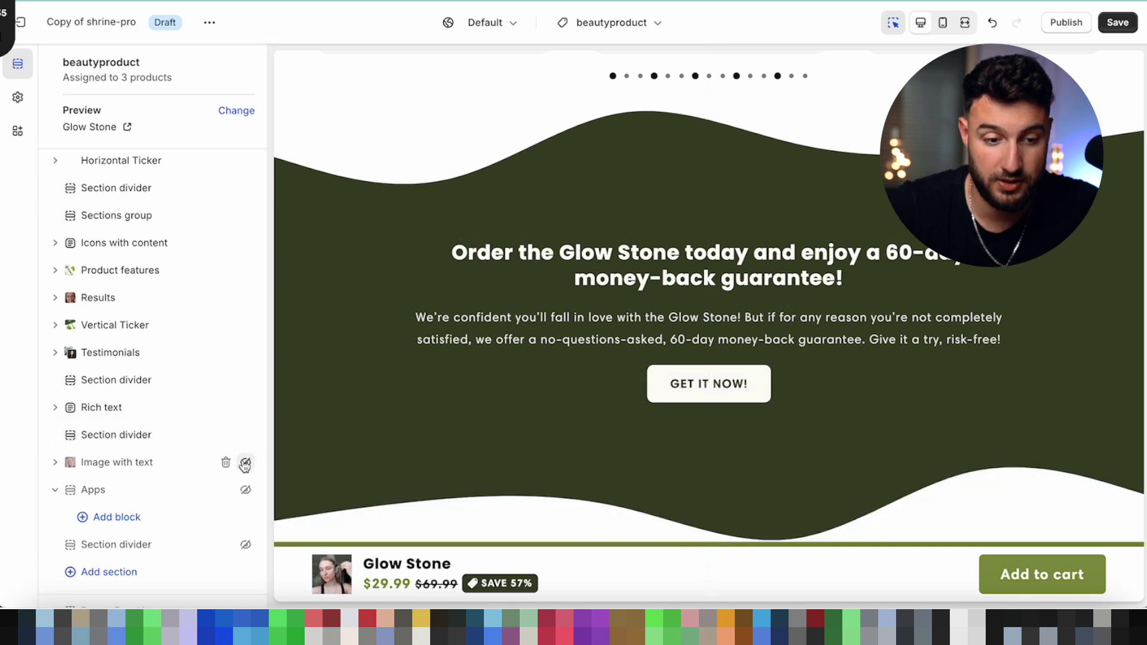
scroll(676, 103, down, 5)
scroll(657, 239, up, 7)
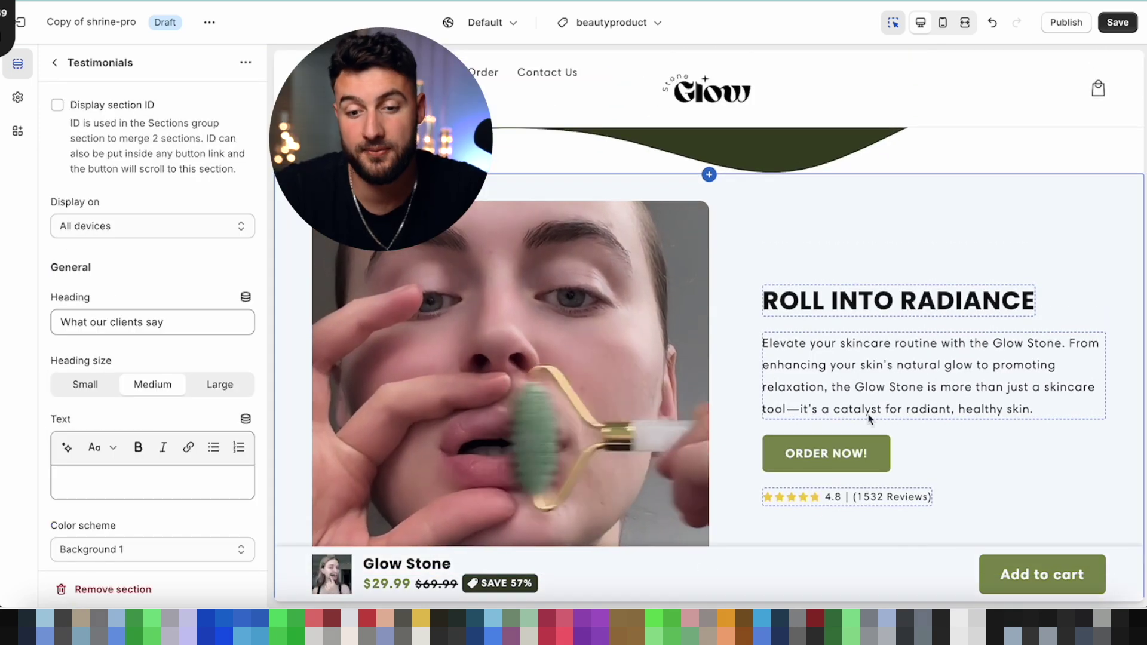
Scroll the section list down to the last Section divider above the footer.
scroll(822, 448, down, 3)
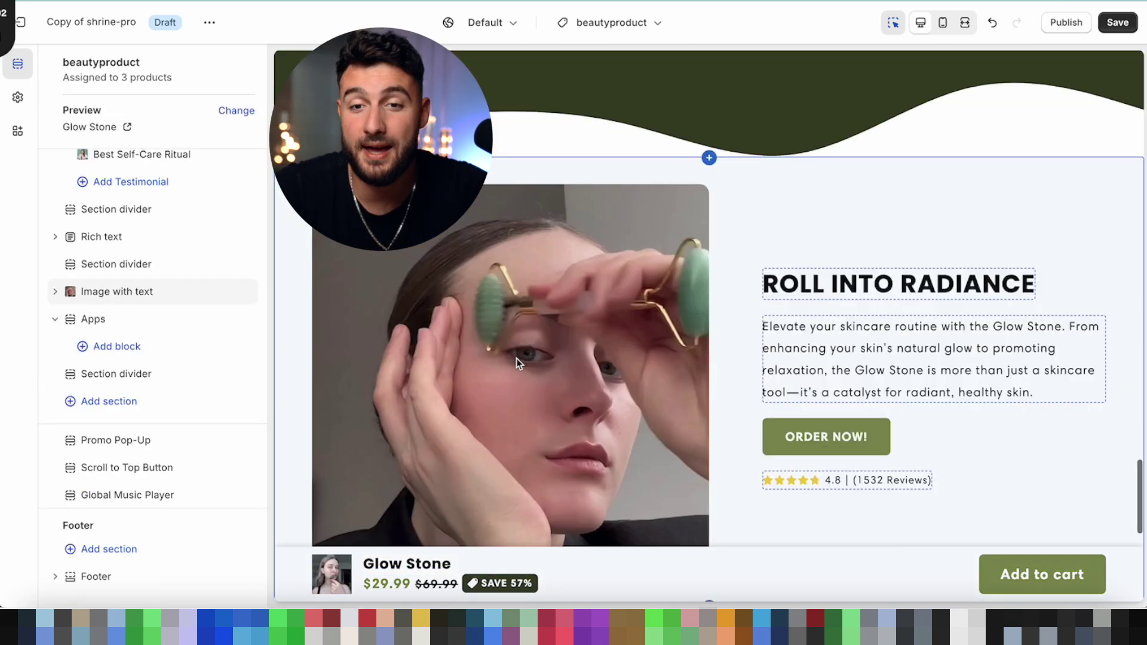
scroll(516, 357, down, 4)
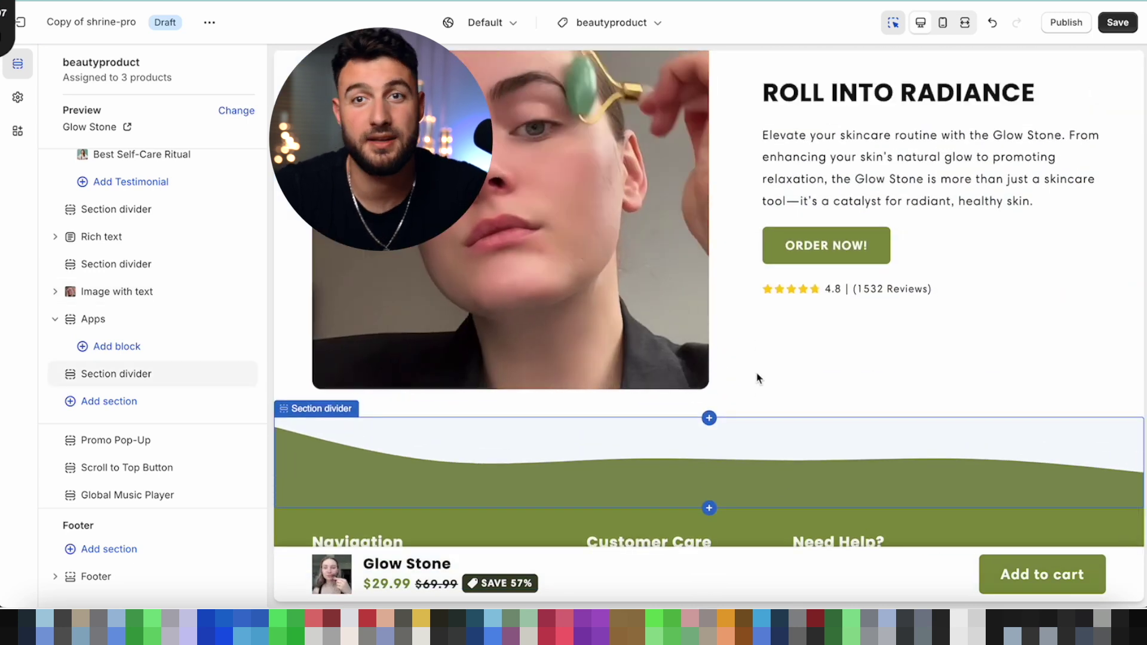
scroll(751, 400, down, 1)
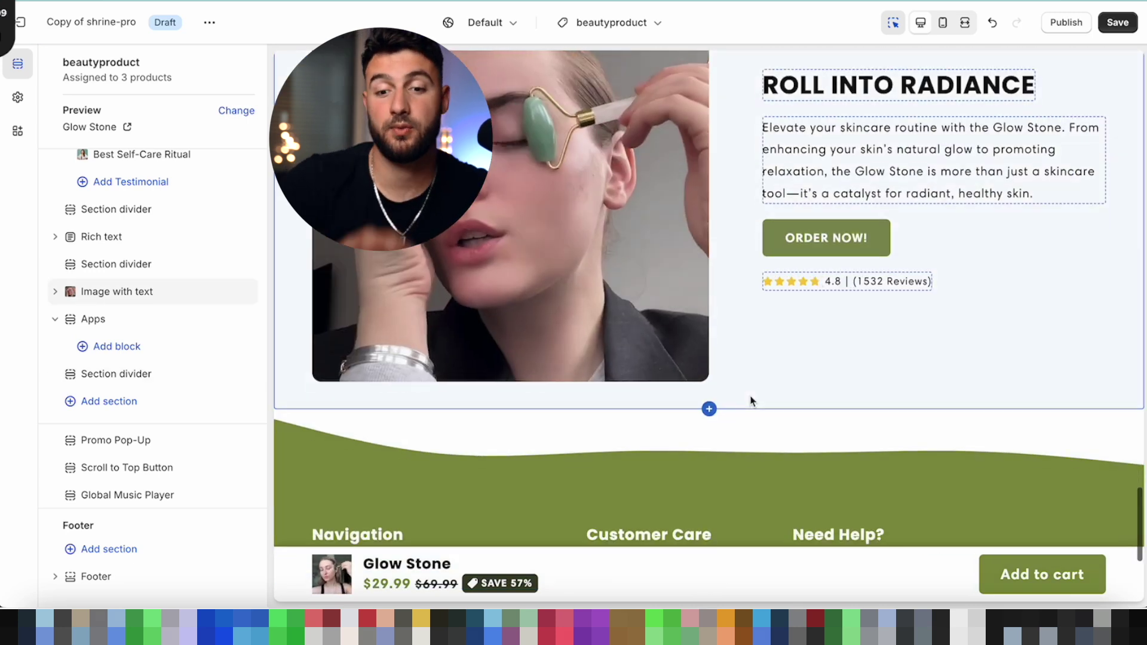